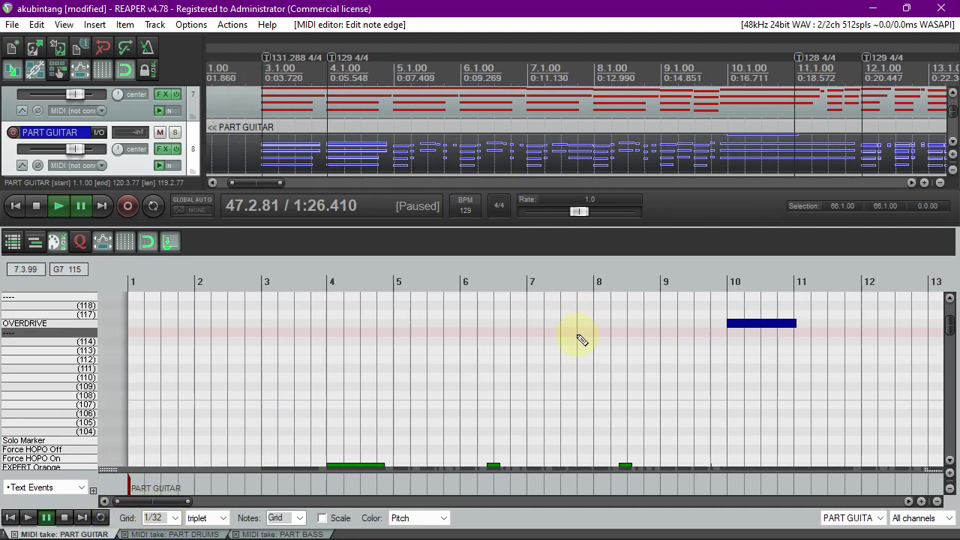
Examine the overdrive phrase at measure 10 in the PART GUITAR take and check the same measure in PART DRUMS
left_click_drag(188, 500, 151, 499)
scroll(157, 500, "right", 7)
scroll(158, 499, "left", 2)
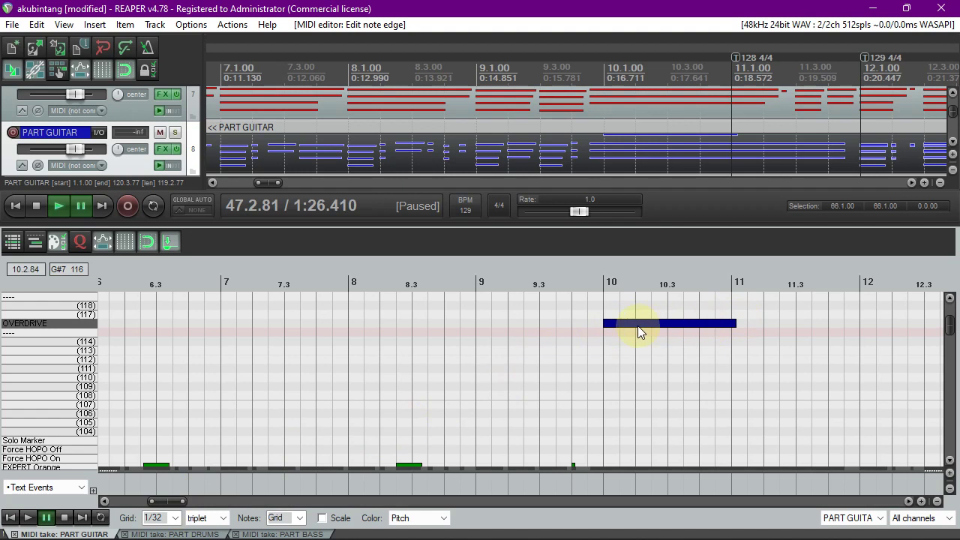
left_click_drag(183, 501, 154, 499)
scroll(172, 499, "right", 3)
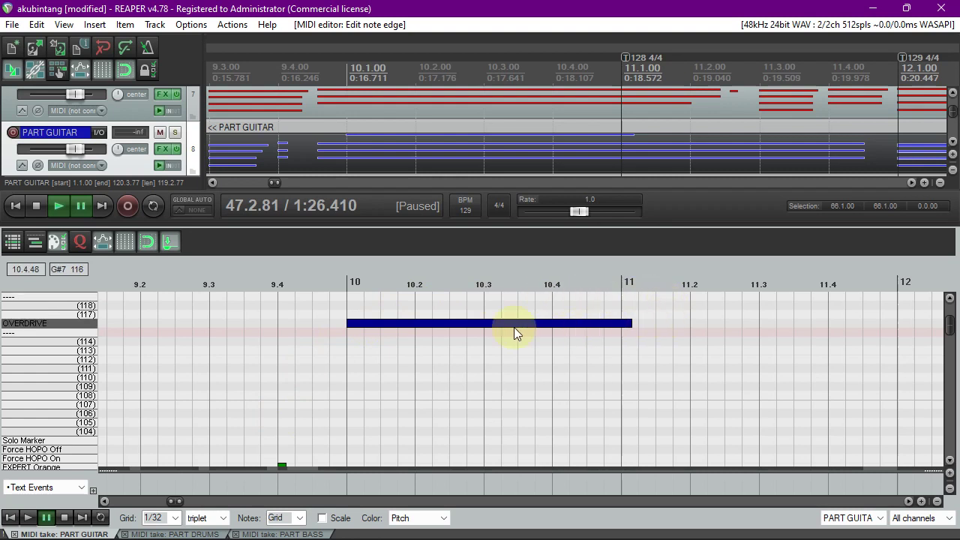
scroll(601, 392, "up", 3)
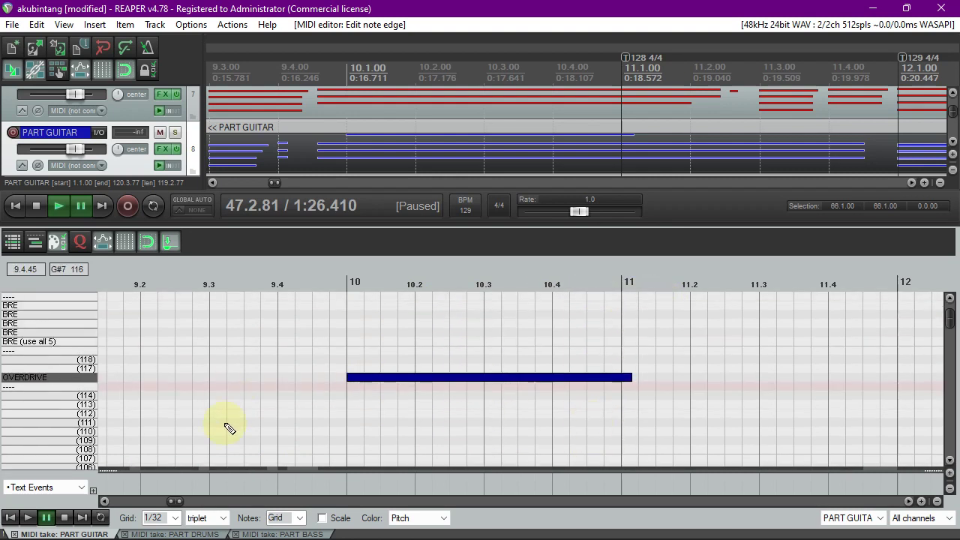
mouse_move(178, 504)
left_mouse_down()
mouse_move(218, 504)
mouse_move(163, 500)
mouse_move(188, 498)
mouse_move(176, 506)
left_mouse_up()
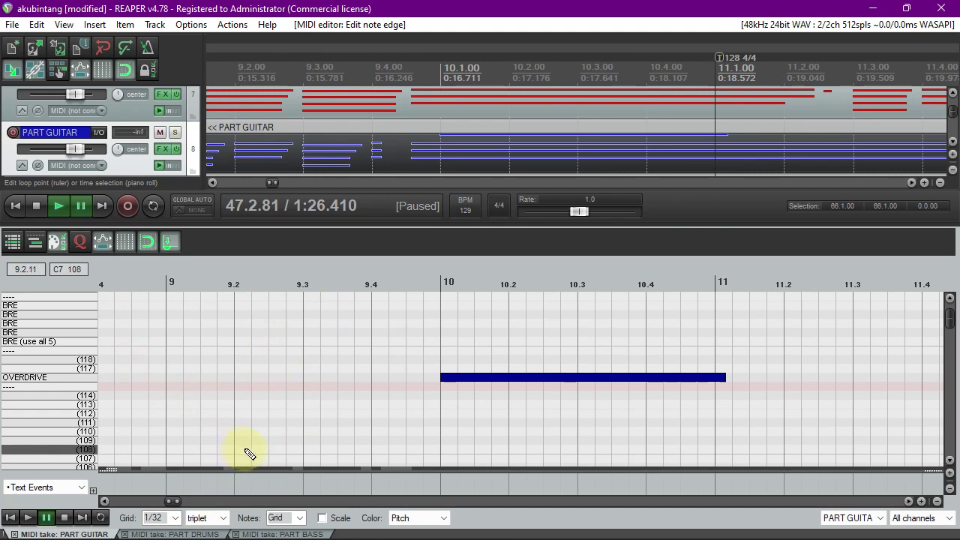
left_click(201, 534)
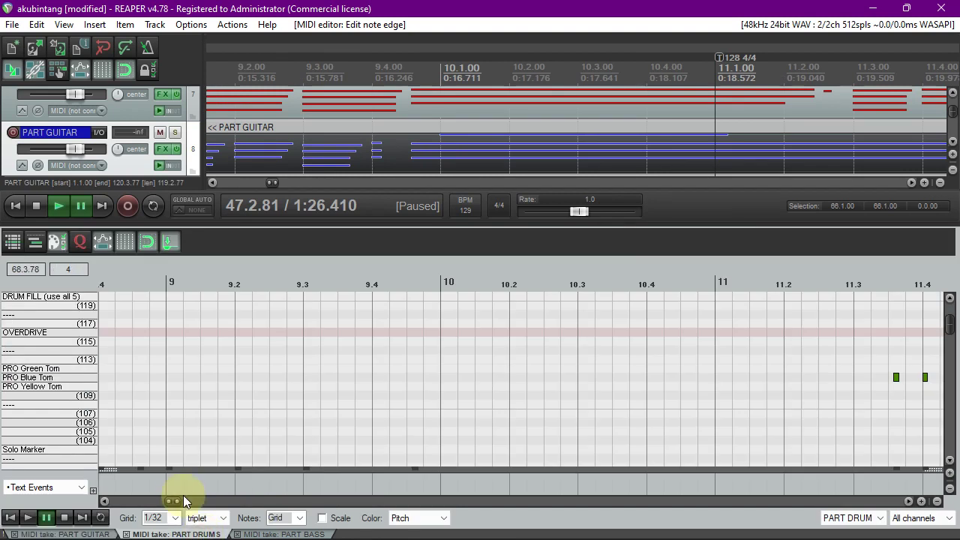
left_click(63, 535)
Draw a one-measure note on the OVERDRIVE row of PART GUITAR, spanning measure 6 up to the start of measure 7
left_click_drag(163, 499, 157, 488)
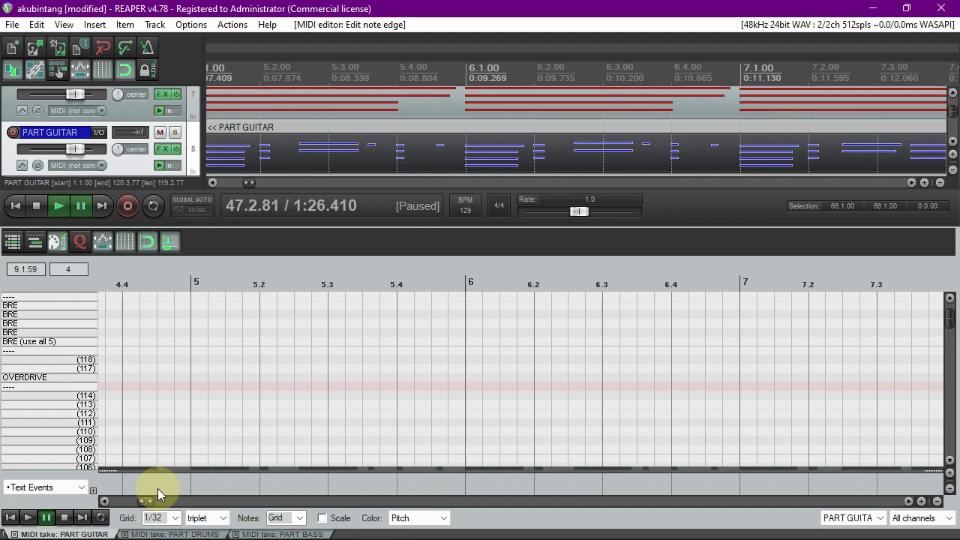
left_click(398, 378)
mouse_move(529, 383)
left_mouse_down()
mouse_move(504, 386)
mouse_move(574, 383)
mouse_move(533, 377)
mouse_move(557, 379)
left_mouse_up()
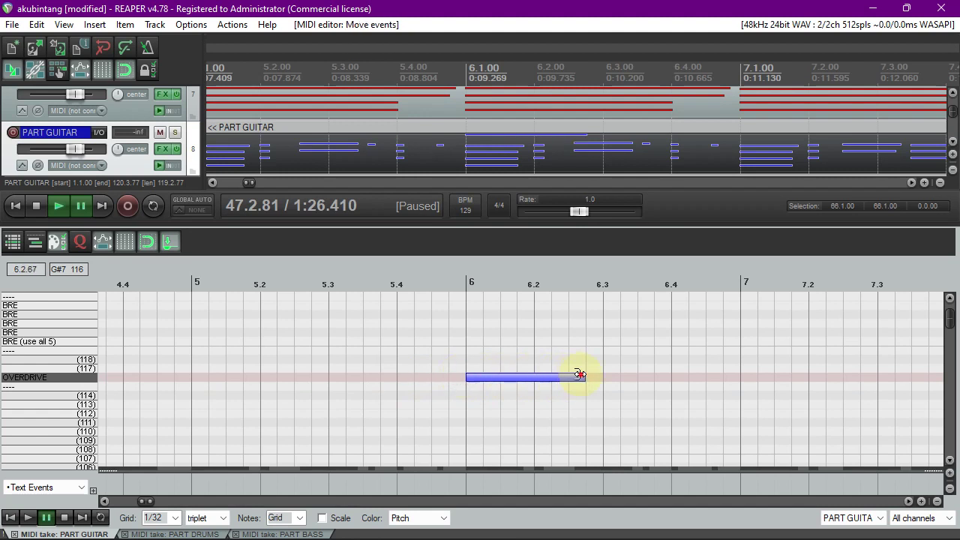
left_click_drag(735, 379, 740, 379)
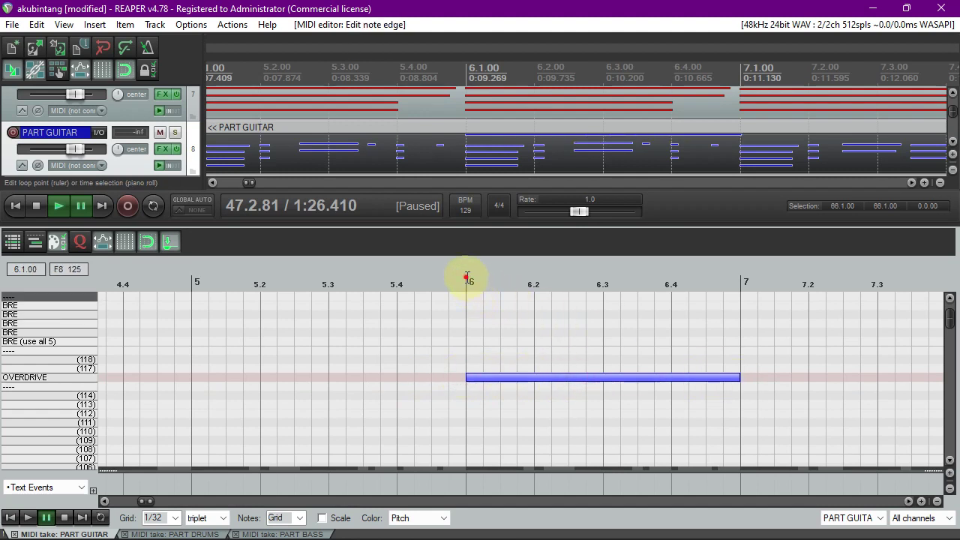
Place the edit cursor at measure 6 and draw an overdrive note from there to about 6.3.70 in PART DRUMS
left_click(467, 282)
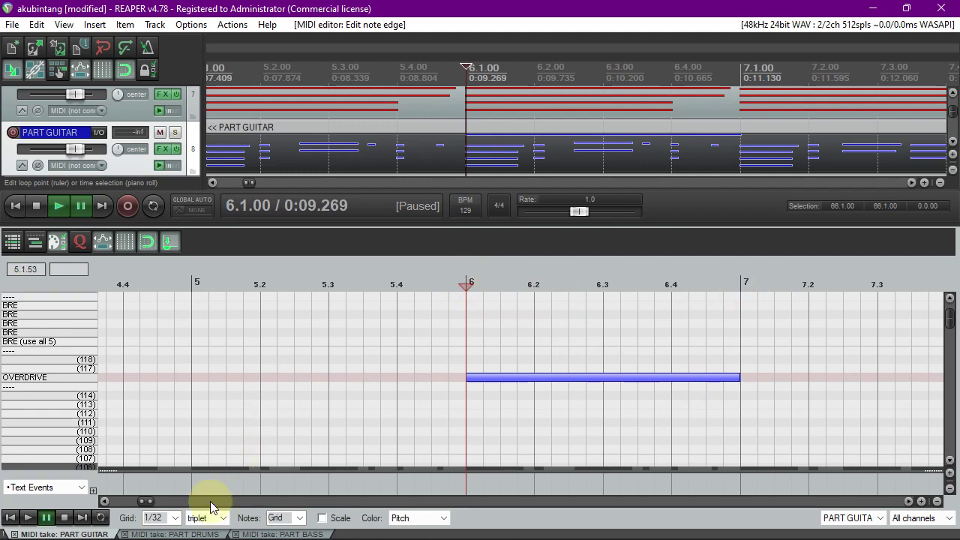
left_click(177, 534)
left_click_drag(472, 330, 655, 335)
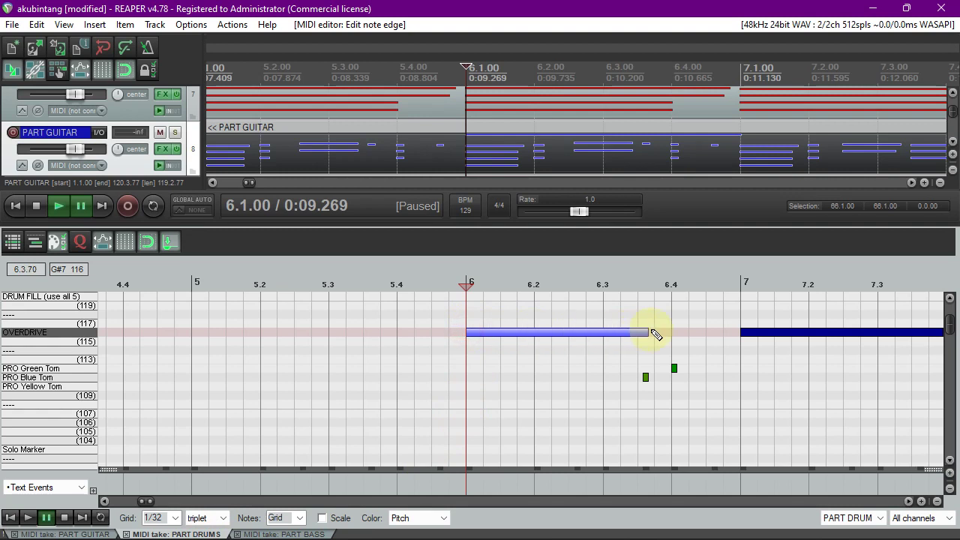
left_click(607, 331)
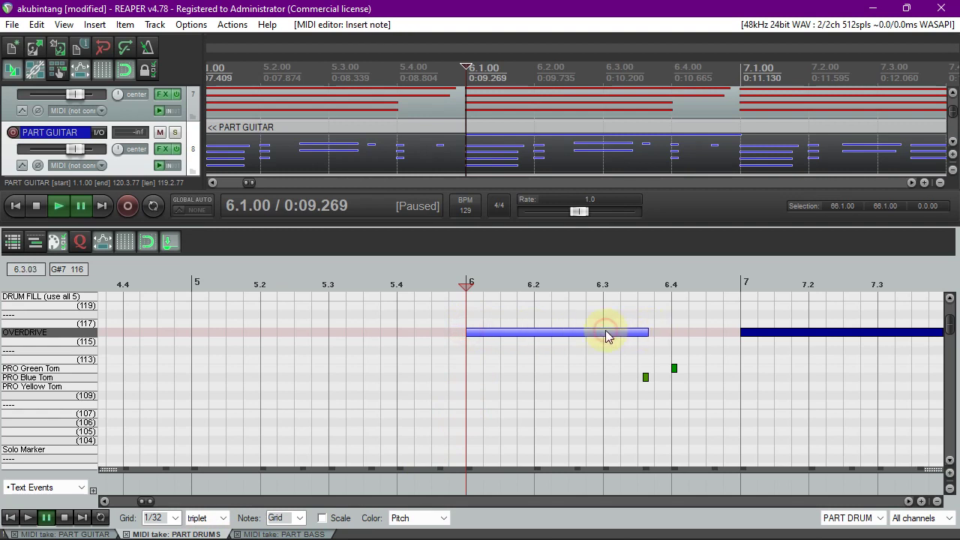
Delete the overdrive notes starting at measure 6 in PART DRUMS and PART GUITAR
double_click(606, 335)
left_click(82, 534)
double_click(528, 387)
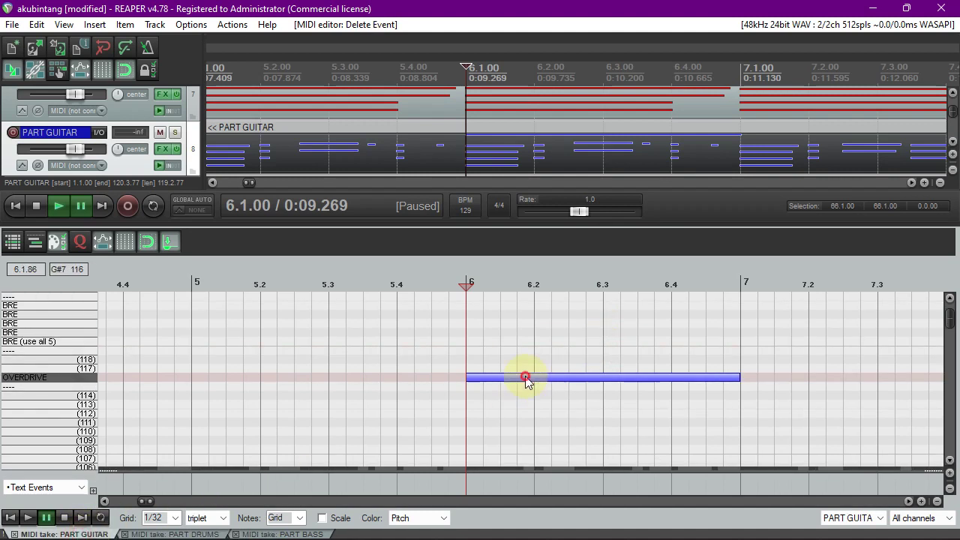
Switch to Chrome, review the Authoring Overdrive / Unison Phrases rules and the unison phrase figure, and return to REAPER
mouse_move(212, 526)
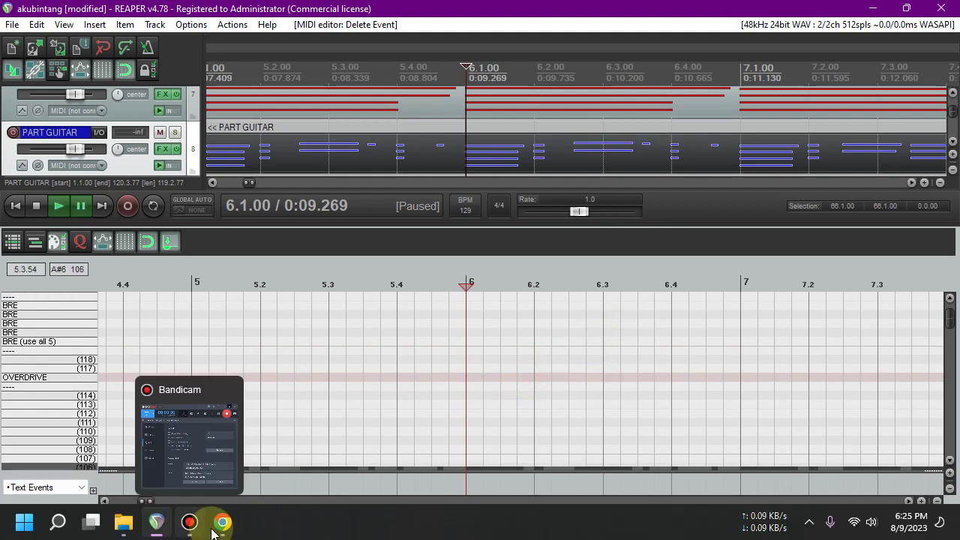
left_click(222, 522)
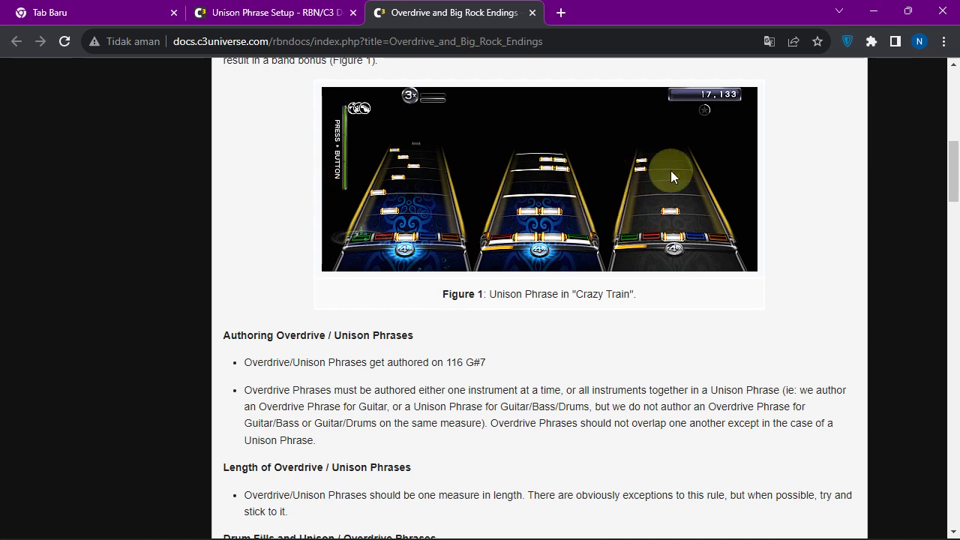
mouse_move(197, 533)
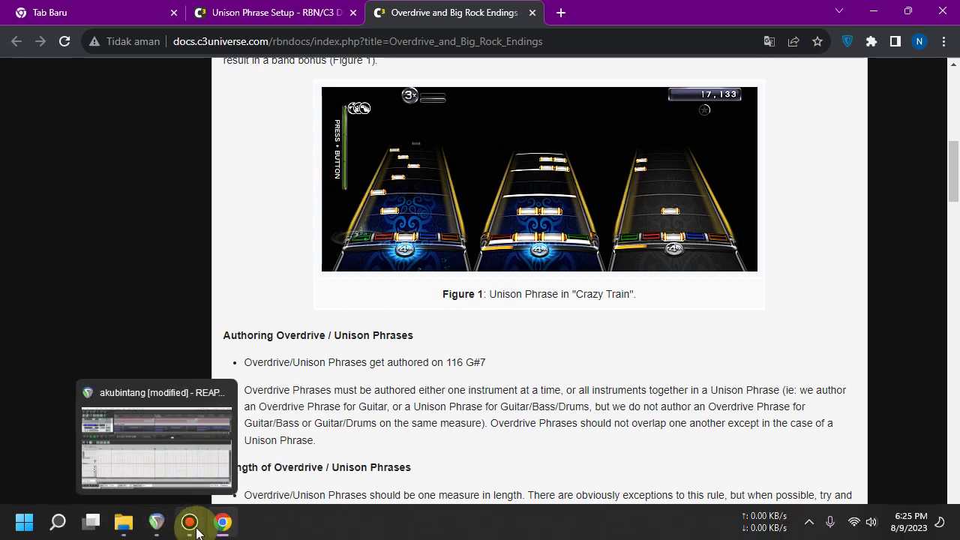
left_click(156, 523)
Survey the overdrive phrases across the PART GUITAR take and place the edit cursor at the measure 19 phrase in PART BASS
left_click_drag(139, 501, 935, 498)
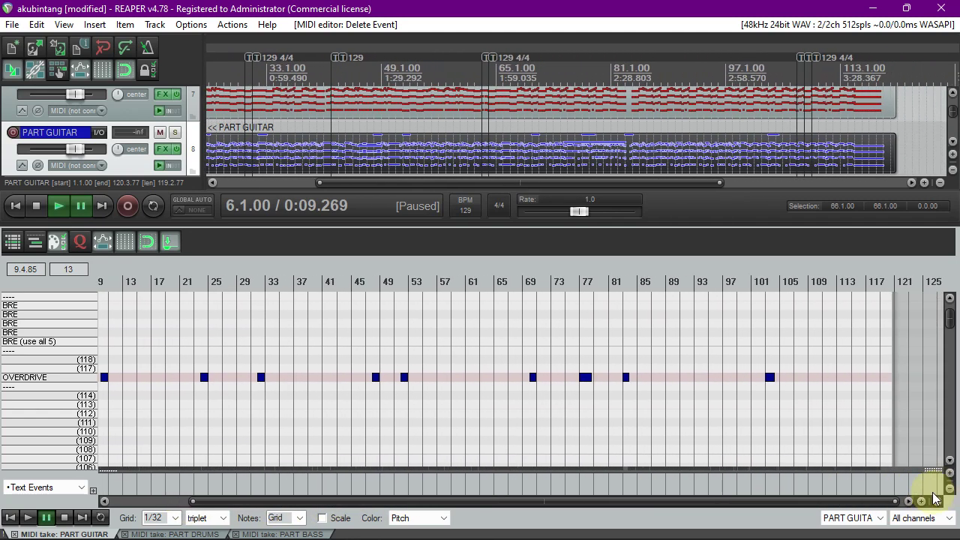
left_click_drag(823, 498, 628, 502)
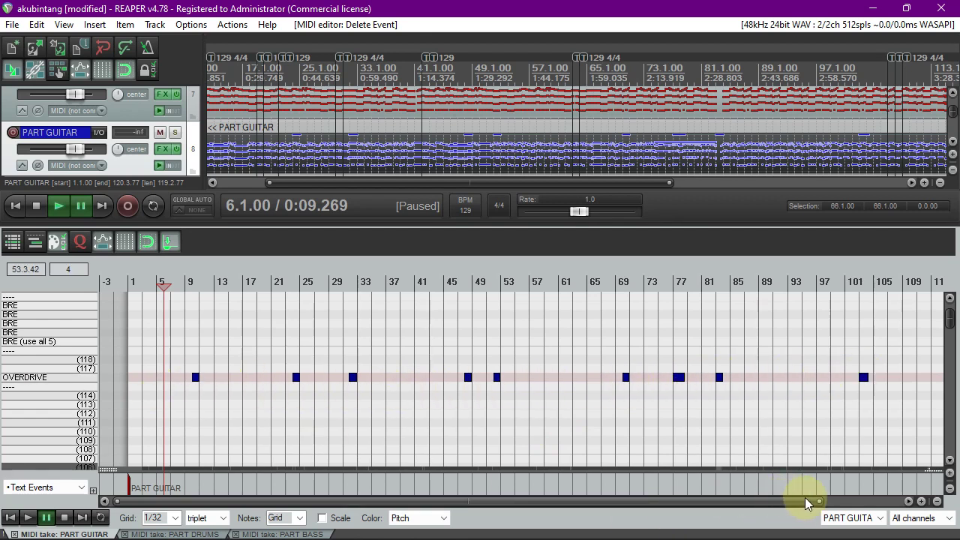
left_click_drag(823, 501, 240, 503)
left_click(249, 534)
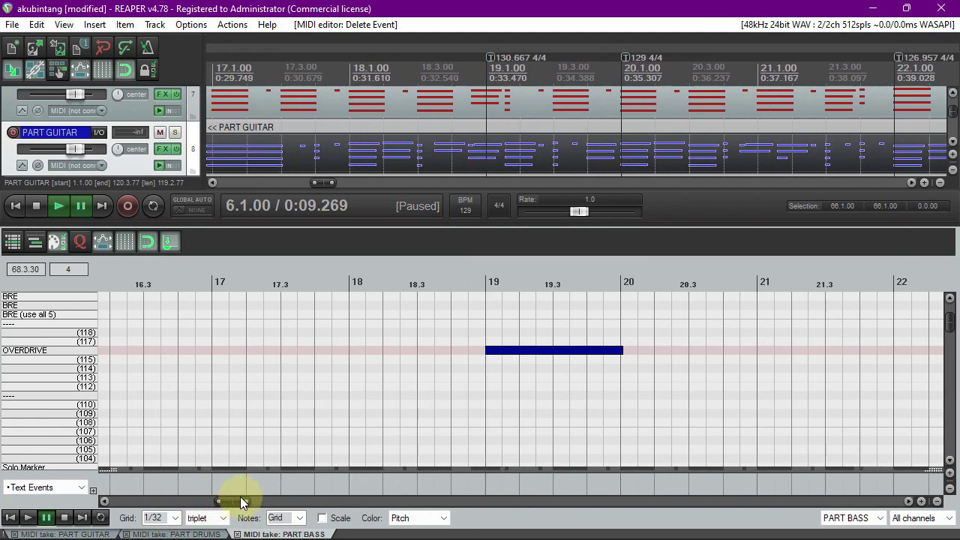
left_click(487, 281)
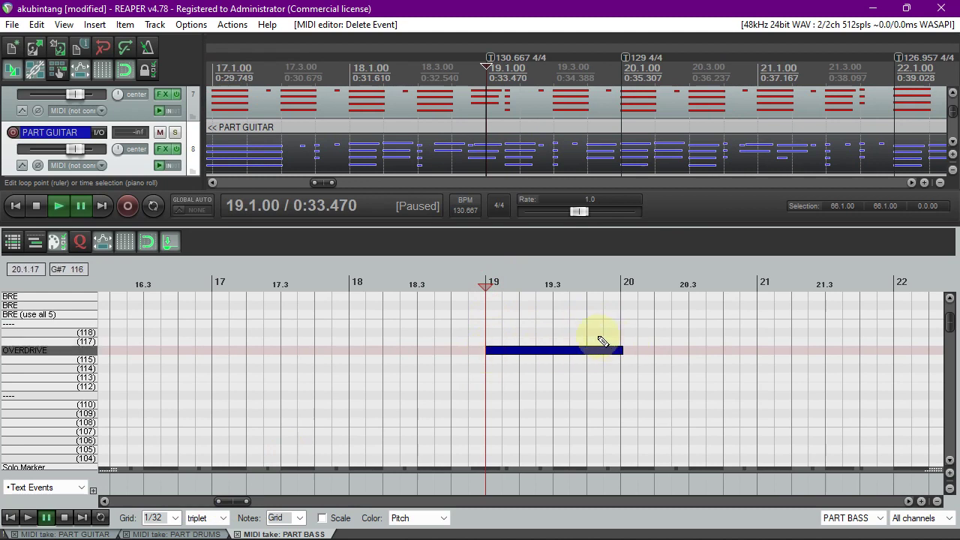
Switch to Chrome to recheck the rule against authoring overdrive for only two instruments, and minimize the browser
mouse_move(225, 500)
left_mouse_down()
mouse_move(188, 498)
mouse_move(242, 510)
mouse_move(219, 510)
left_mouse_up()
left_click(231, 529)
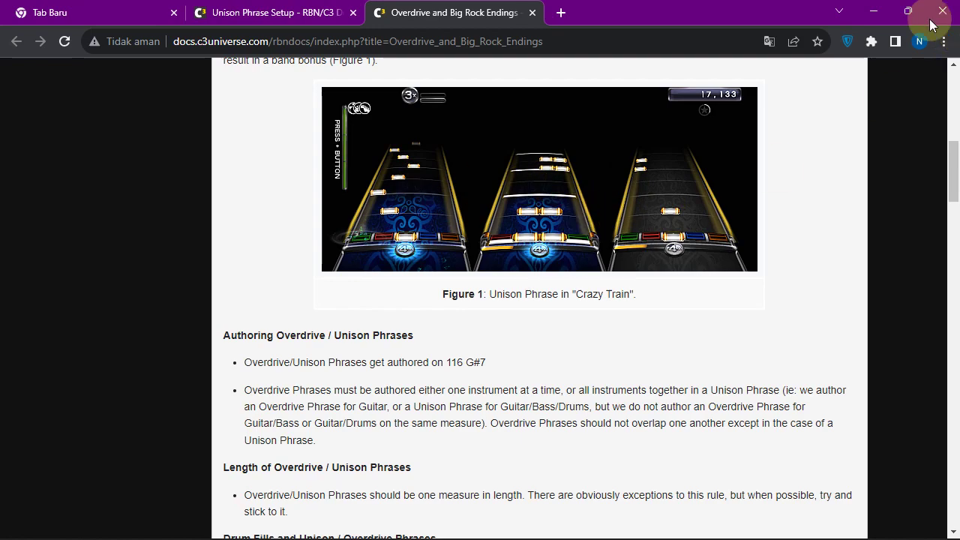
left_click(874, 12)
Inspect the PART BASS overdrive phrase at measure 39 and play back the song from around measure 48
left_click_drag(228, 501, 377, 503)
scroll(409, 402, "up", 1)
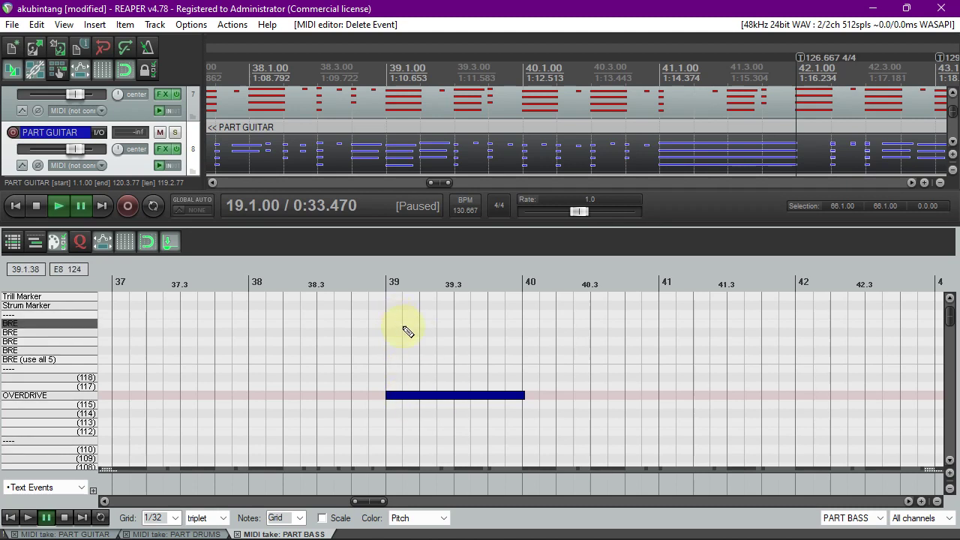
left_click_drag(370, 501, 430, 522)
left_click(525, 282)
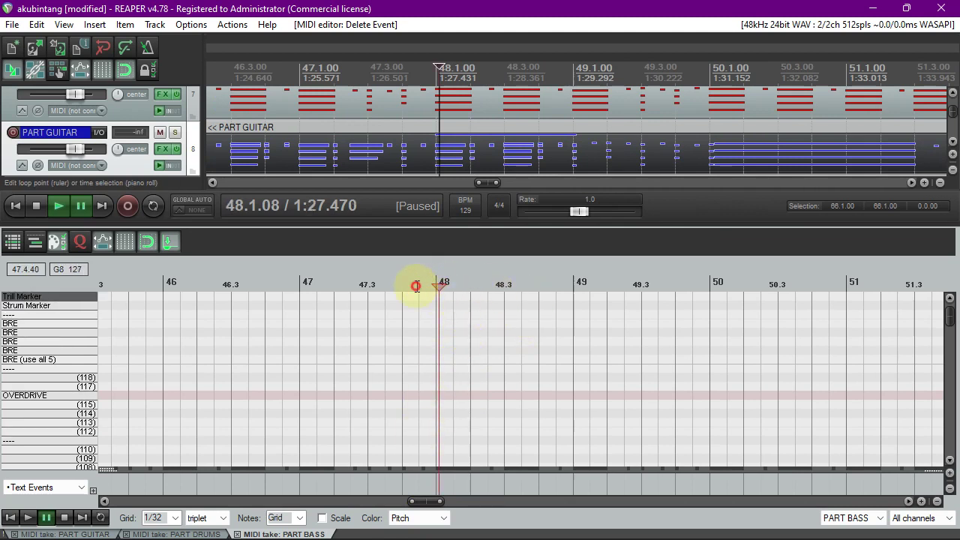
key("ctrl+space")
Play back the passage around the PART BASS overdrive phrase at measure 57, starting just before it
left_click_drag(427, 502, 490, 495)
left_click(560, 289)
key("ctrl+space")
key("ctrl+space")
left_click(386, 283)
key("ctrl+space")
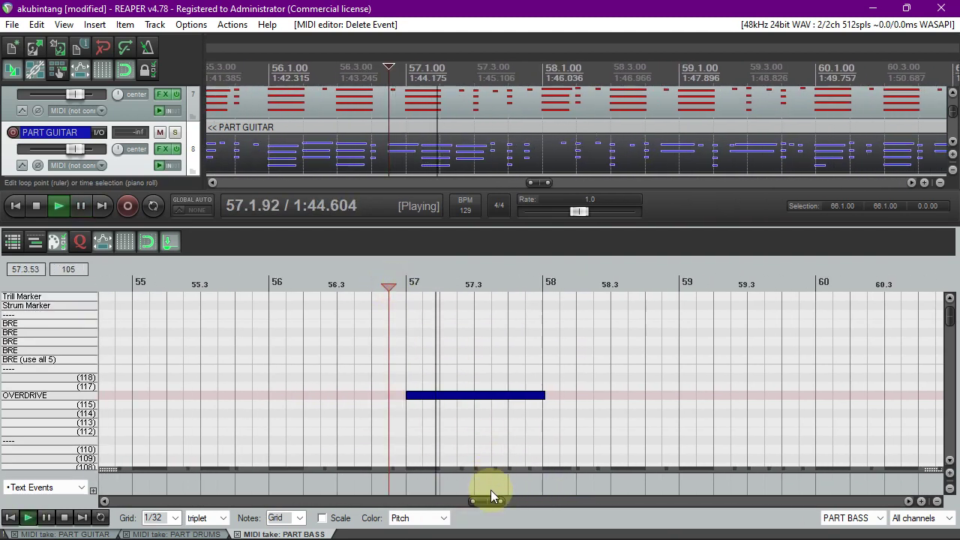
key("ctrl+space")
Play back a short passage further along the song, around measure 70
left_click_drag(488, 501, 521, 503)
left_click(465, 284)
key("ctrl+space")
key("ctrl+space")
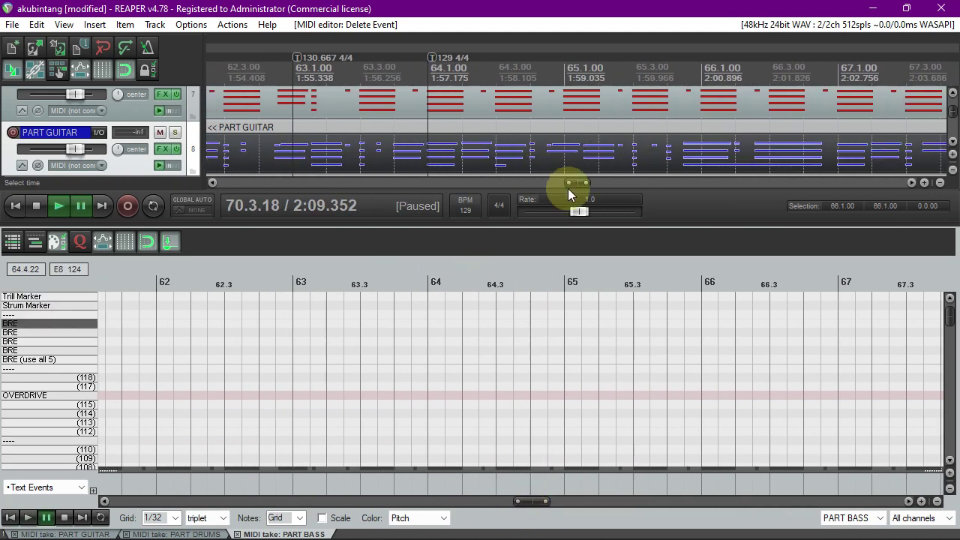
Enlarge the arrange area to compare the PART DRUMS and PART BASS tracks, placing the edit cursor just before measure 32
left_click_drag(614, 227, 619, 305)
scroll(505, 165, "up", 1)
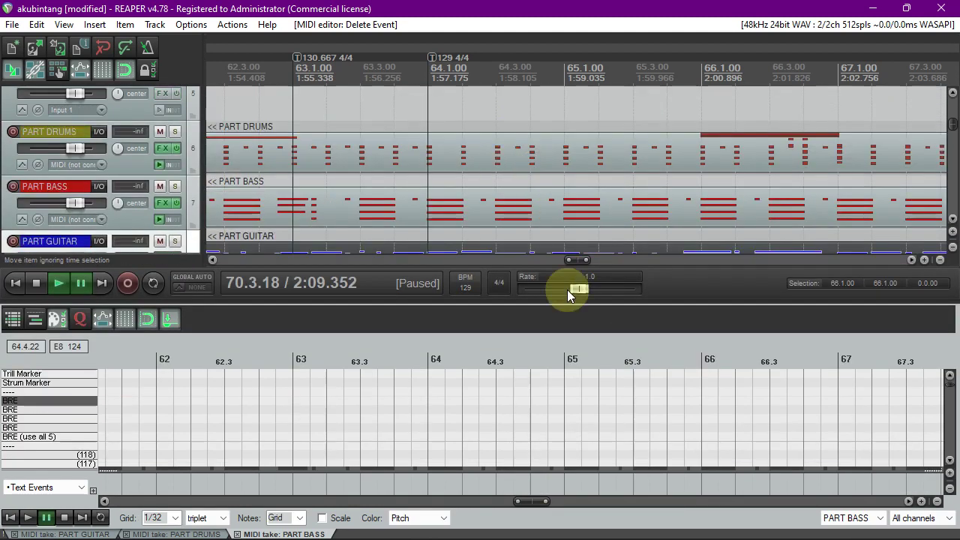
left_click_drag(530, 503, 319, 488)
left_click(543, 359)
scroll(547, 451, "down", 3)
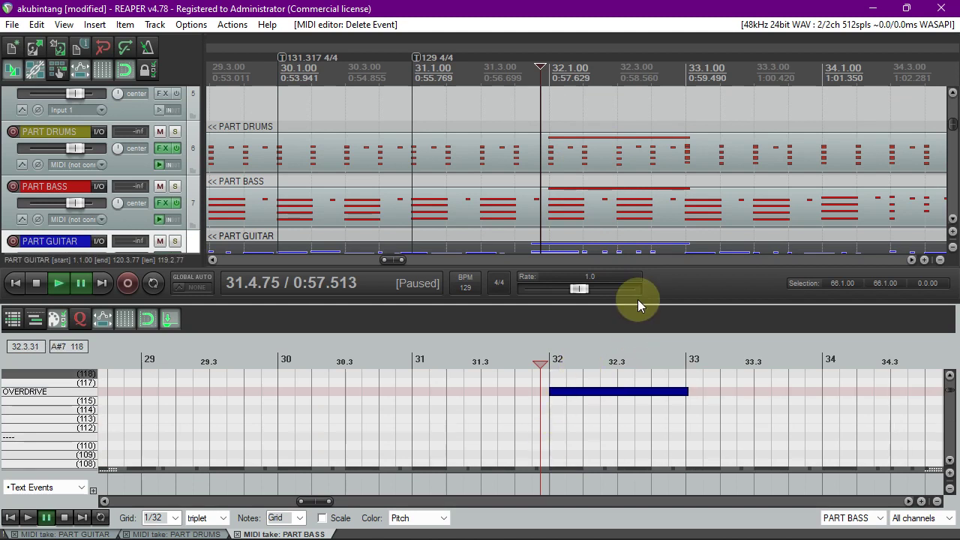
Enlarge the MIDI editor and compare the measure 32 overdrive phrase in PART BASS, PART DRUMS and PART GUITAR
left_click_drag(647, 304, 622, 178)
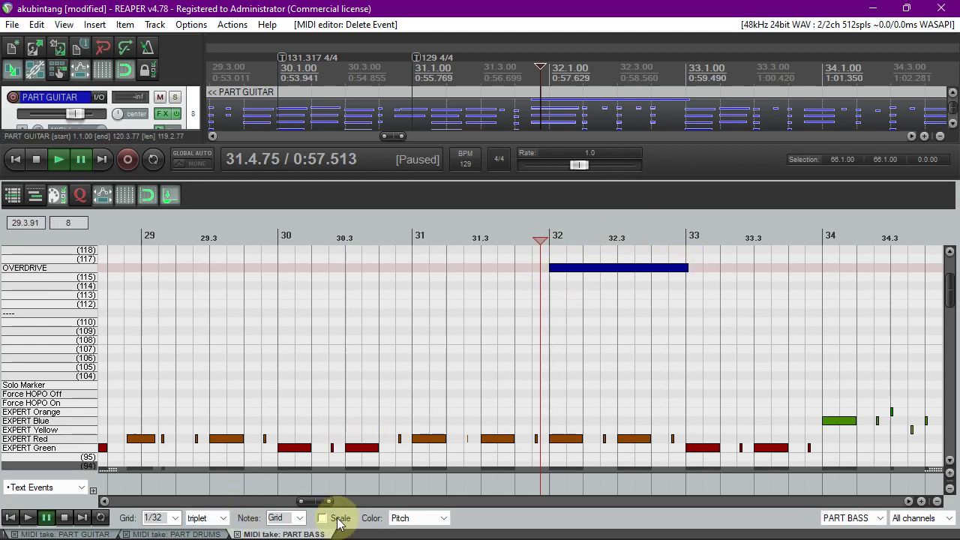
left_click(180, 534)
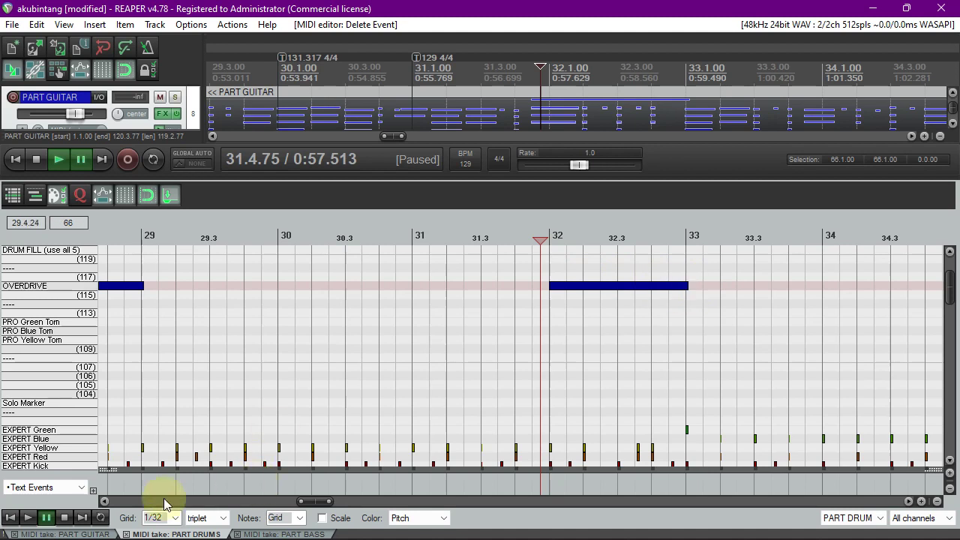
left_click(79, 534)
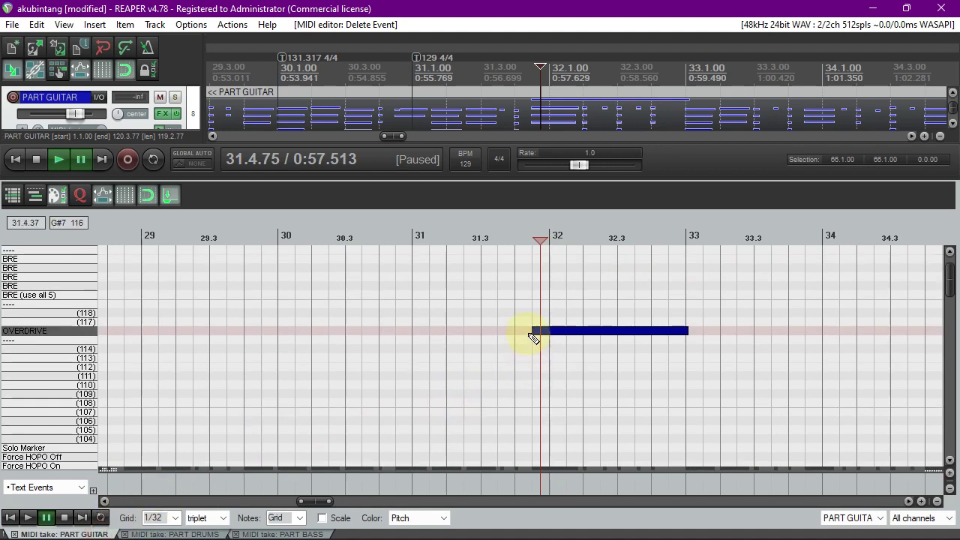
Examine how the PART GUITAR overdrive phrase around measure 32 aligns with the Expert notes, and place the edit cursor at measure 33
scroll(559, 388, "down", 3)
scroll(525, 383, "up", 3)
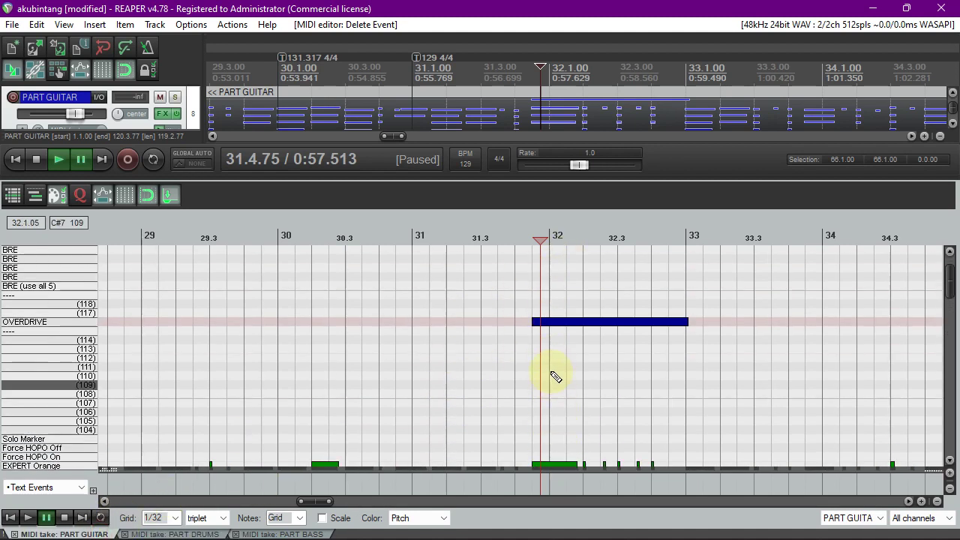
scroll(542, 391, "down", 3)
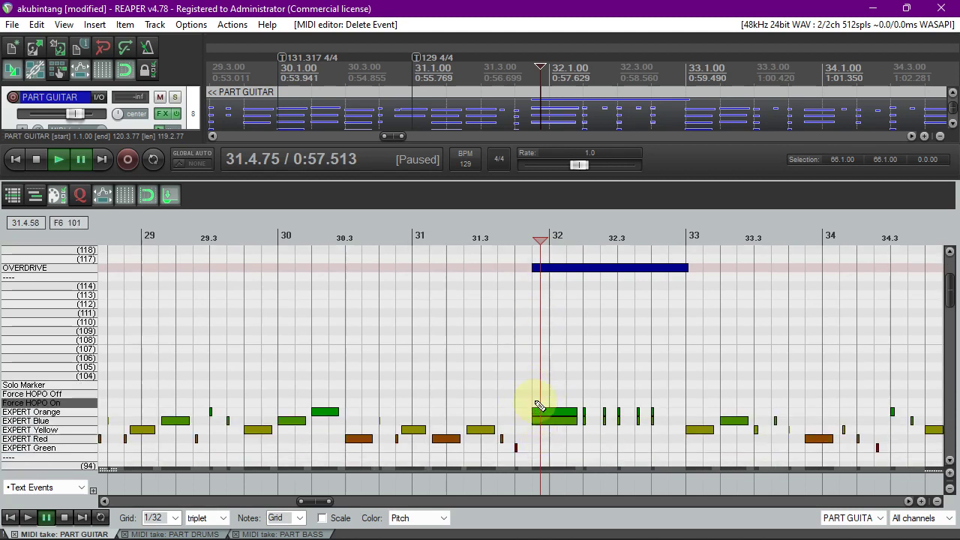
scroll(538, 405, "down", 1)
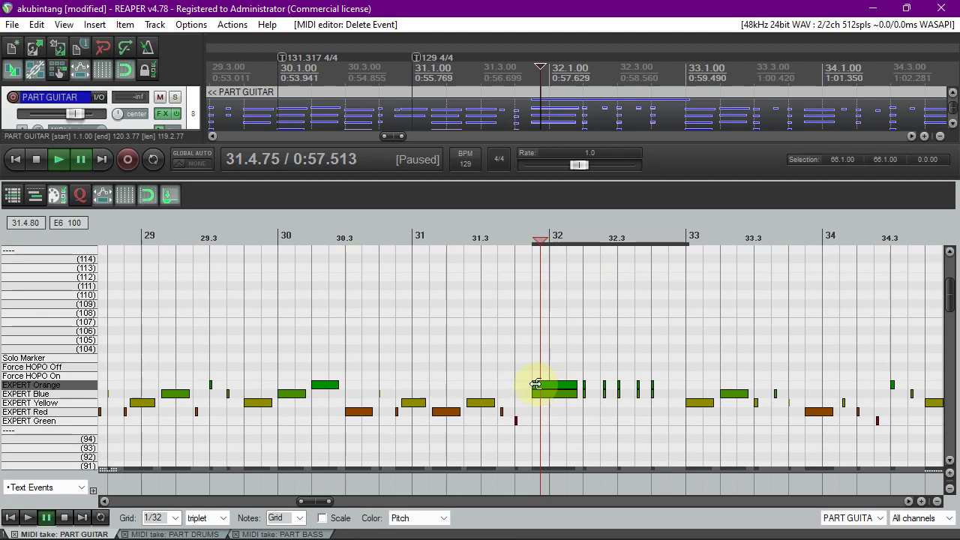
scroll(529, 319, "up", 2)
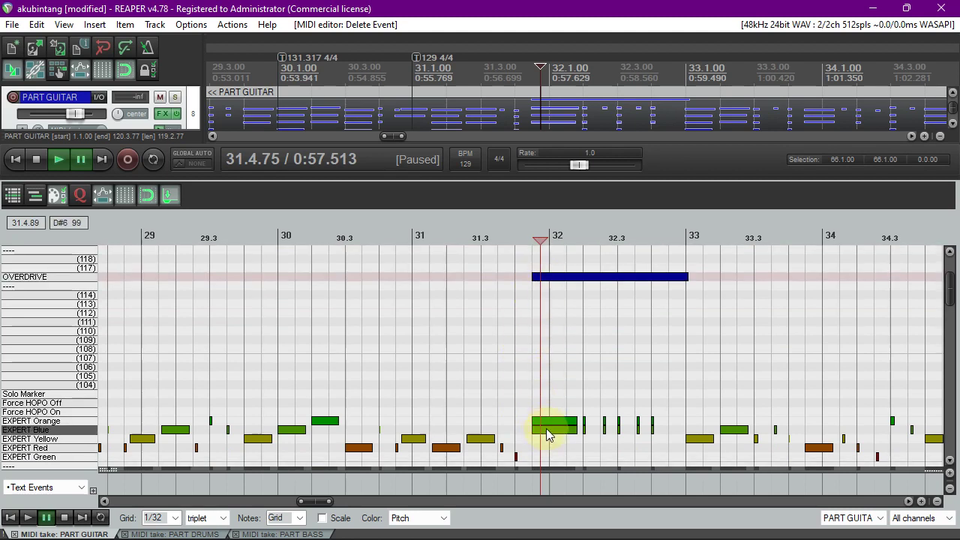
scroll(545, 398, "down", 2)
scroll(535, 385, "up", 5)
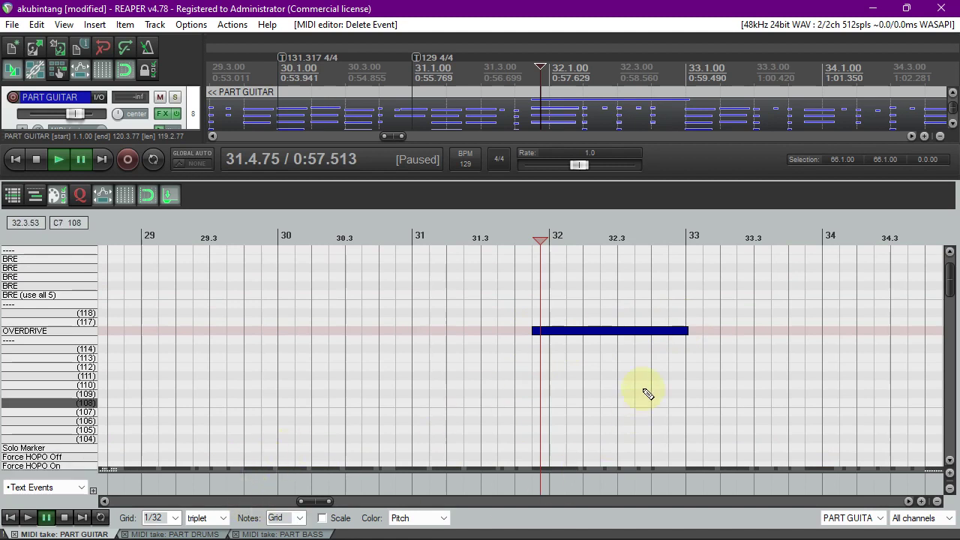
left_click(687, 317)
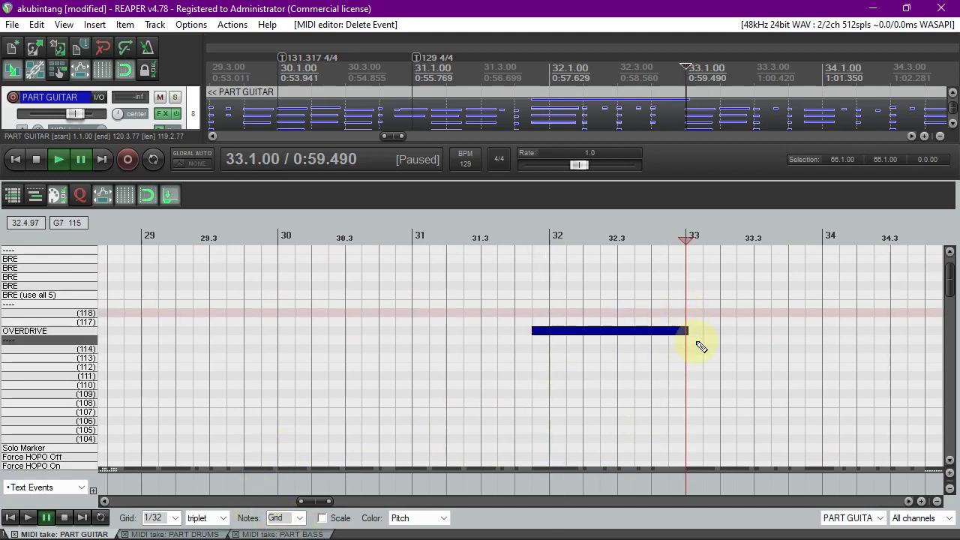
Compare the measure 32 overdrive phrases in PART DRUMS and PART BASS with the C3 documentation's rules for authoring overdrive and unison phrases
left_click(197, 534)
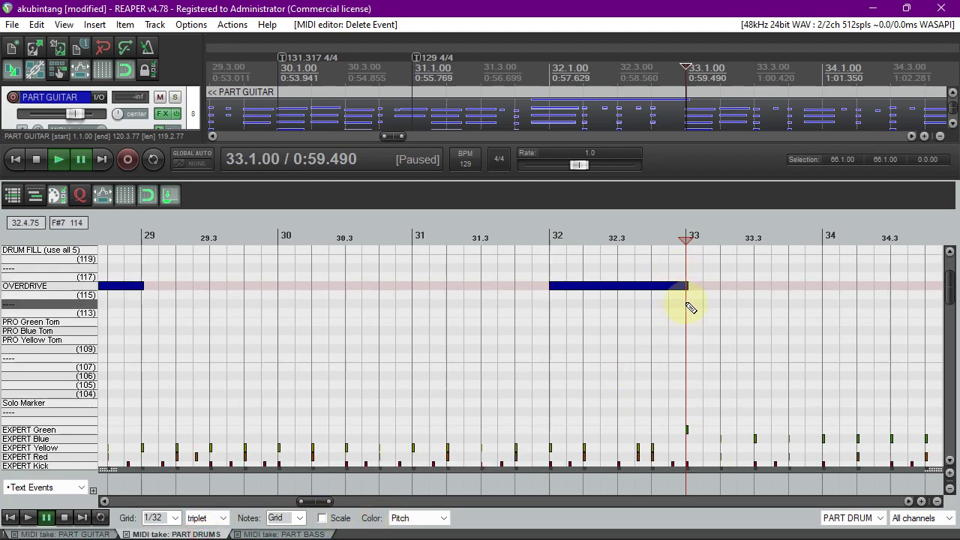
left_click(314, 534)
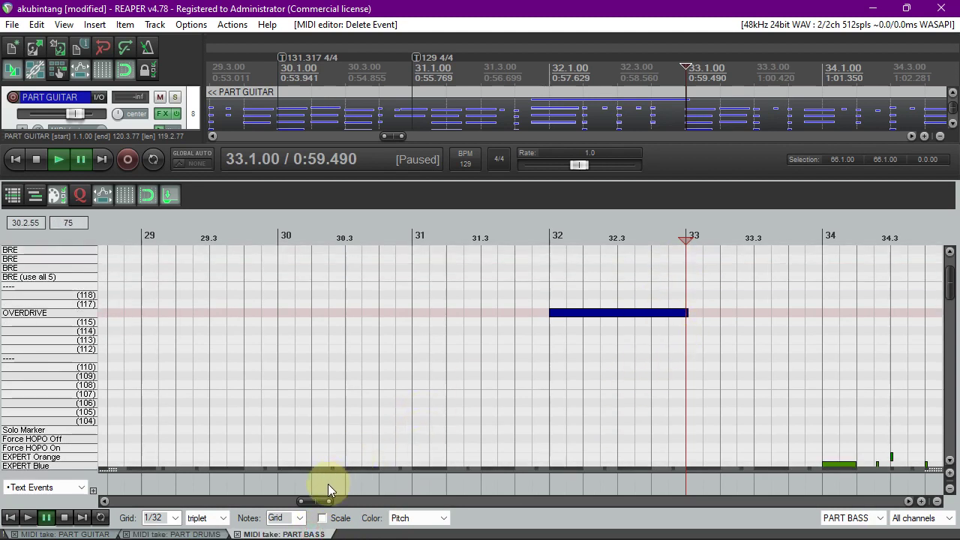
mouse_move(322, 502)
left_mouse_down()
mouse_move(432, 486)
mouse_move(583, 486)
mouse_move(289, 483)
mouse_move(312, 505)
left_mouse_up()
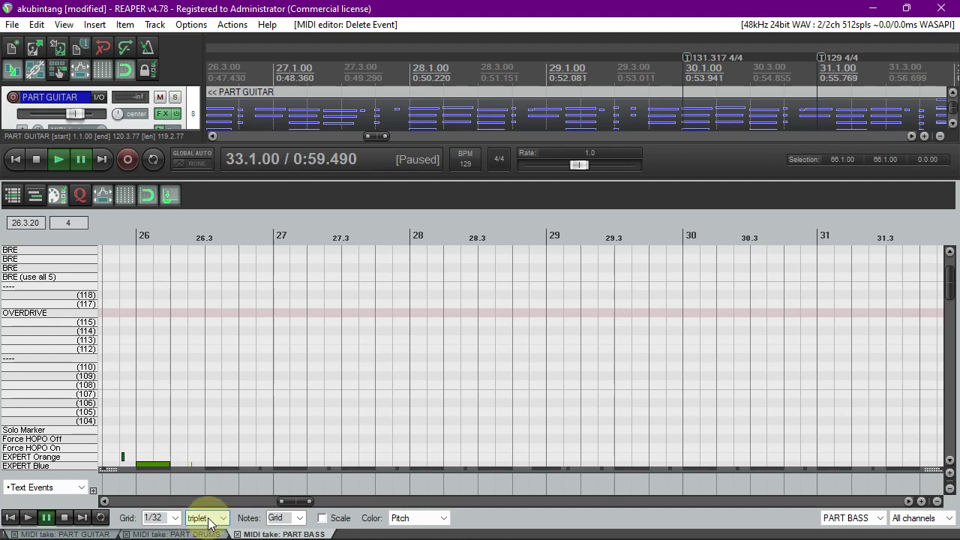
left_click_drag(305, 502, 326, 502)
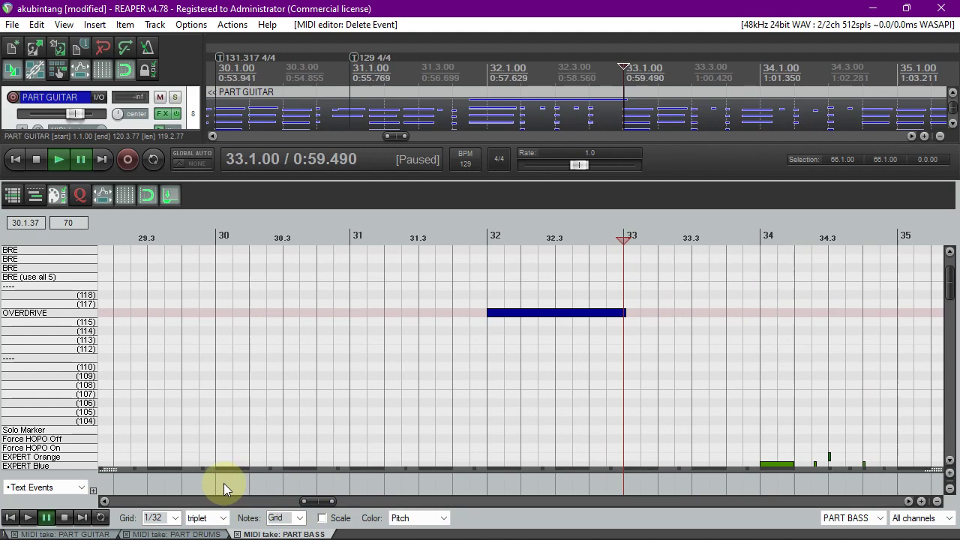
left_click(157, 523)
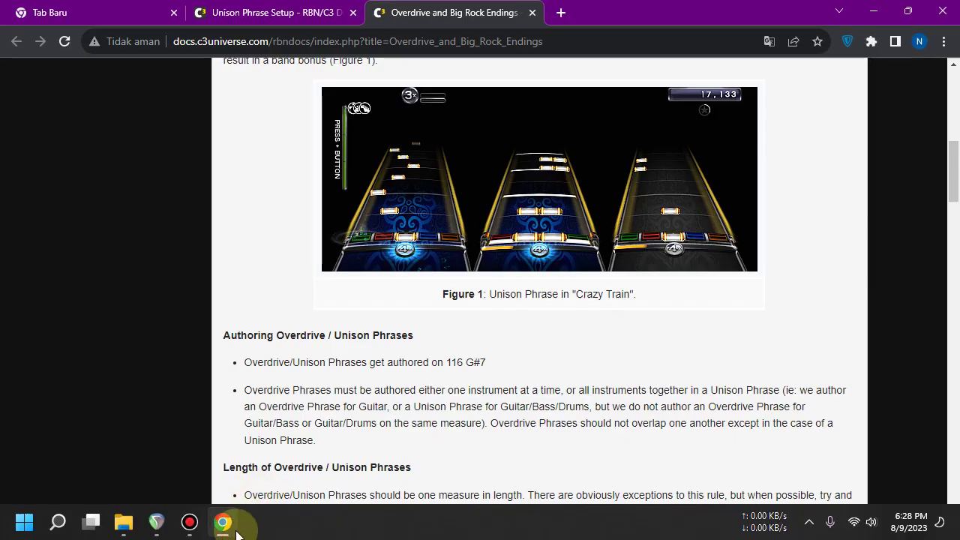
left_click(155, 523)
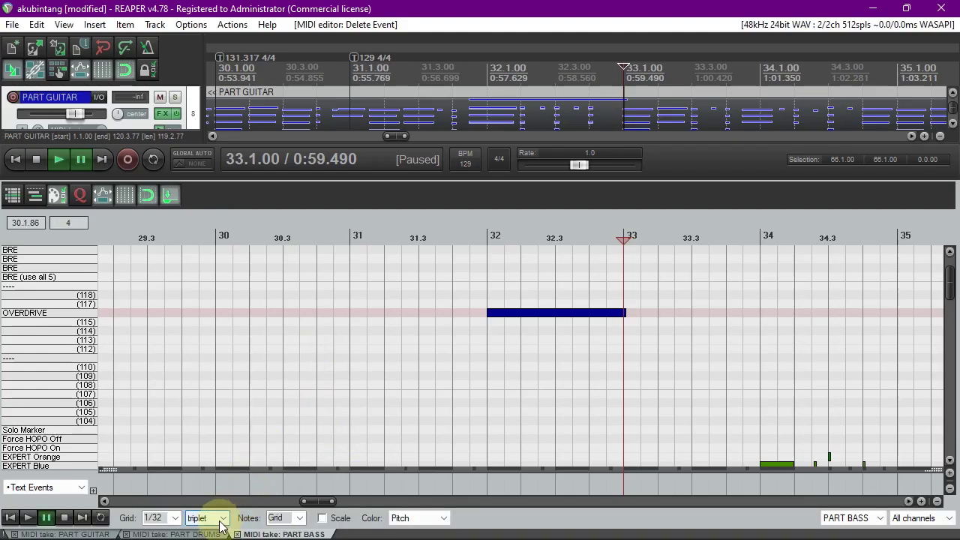
Show the PART DRUMS drum fill in measure 21 and place the edit cursor at the start of that measure
left_click(188, 534)
left_click_drag(319, 501, 260, 502)
scroll(307, 375, "up", 3)
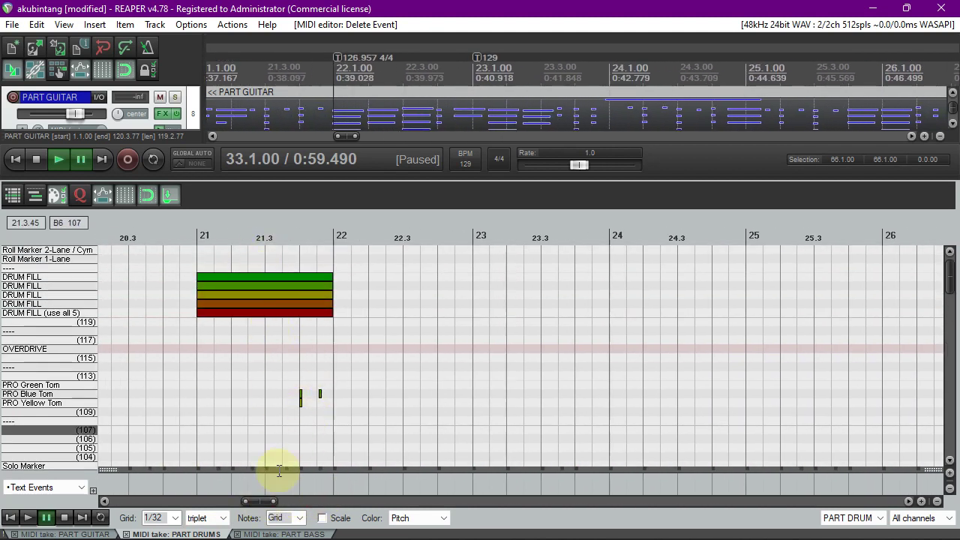
left_click_drag(253, 501, 237, 501)
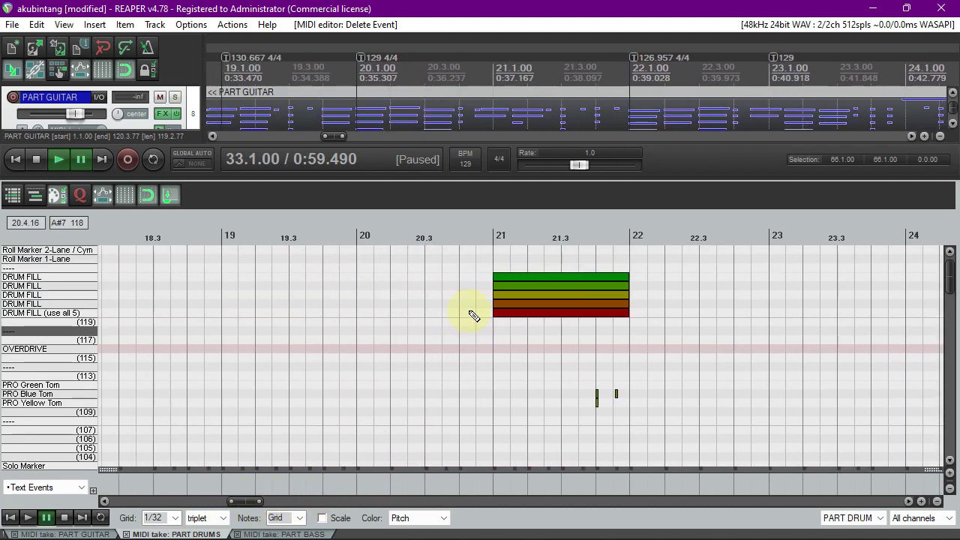
left_click(495, 233)
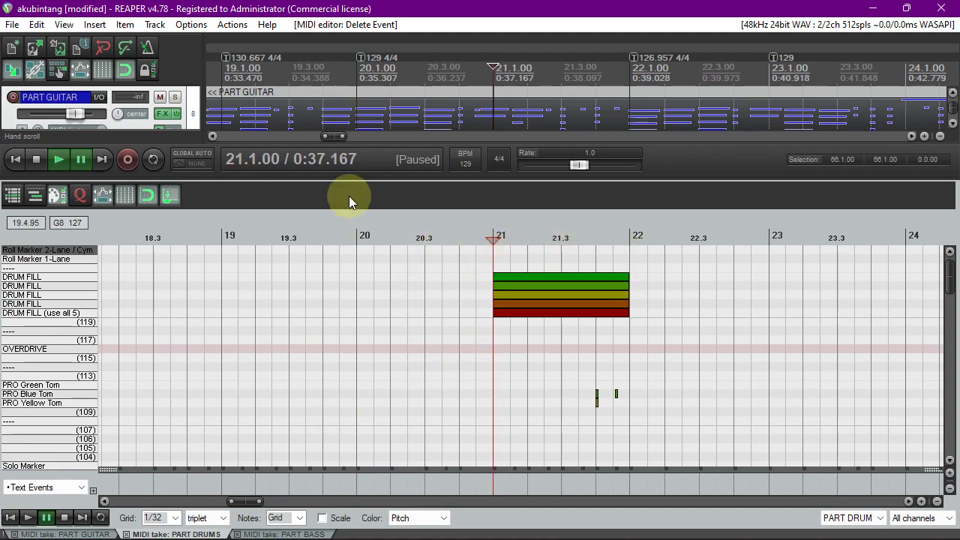
Enlarge the arrange area, open the RBN Preview for PART DRUMS and shrink its window to keep the MIDI ruler clear
left_click_drag(392, 183, 399, 246)
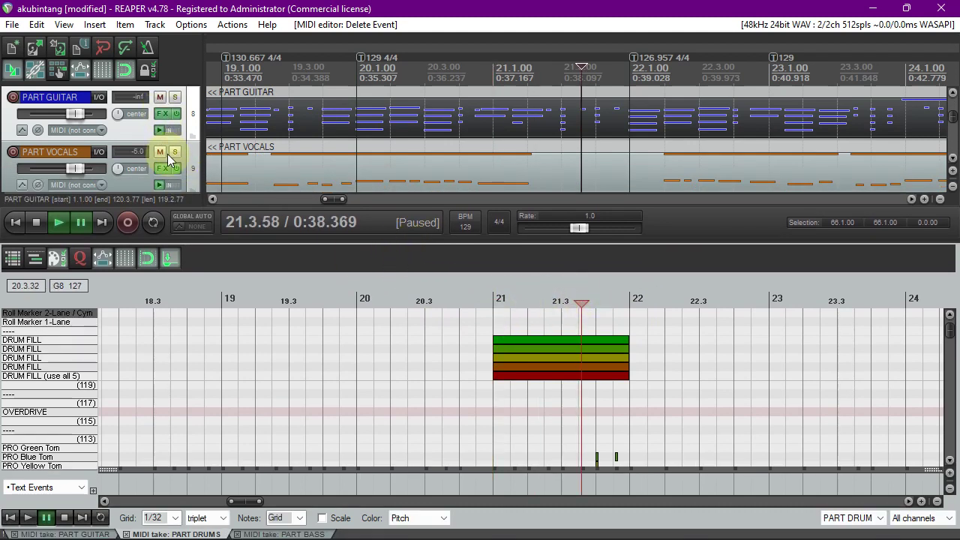
scroll(168, 154, "up", 2)
scroll(168, 154, "down", 1)
scroll(168, 156, "up", 1)
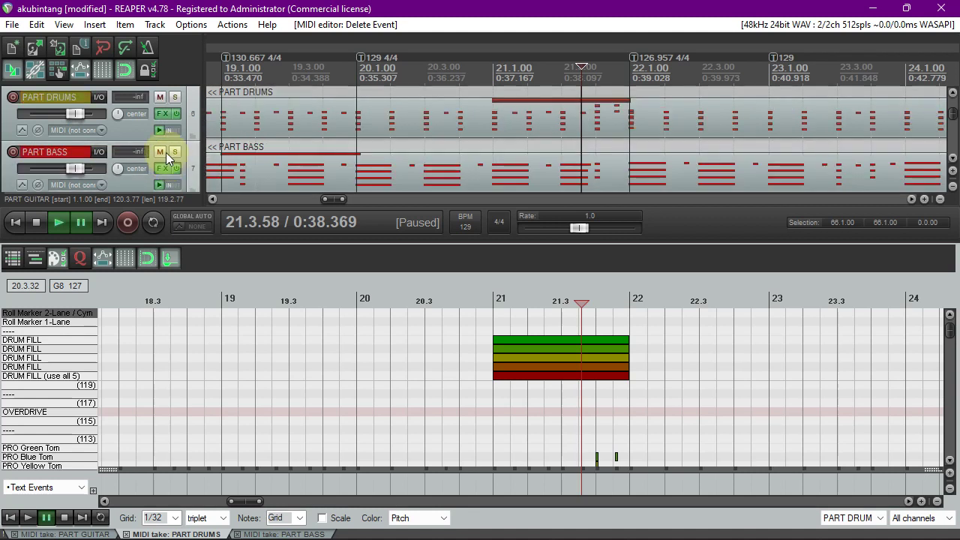
left_click(161, 113)
left_click_drag(308, 417, 471, 300)
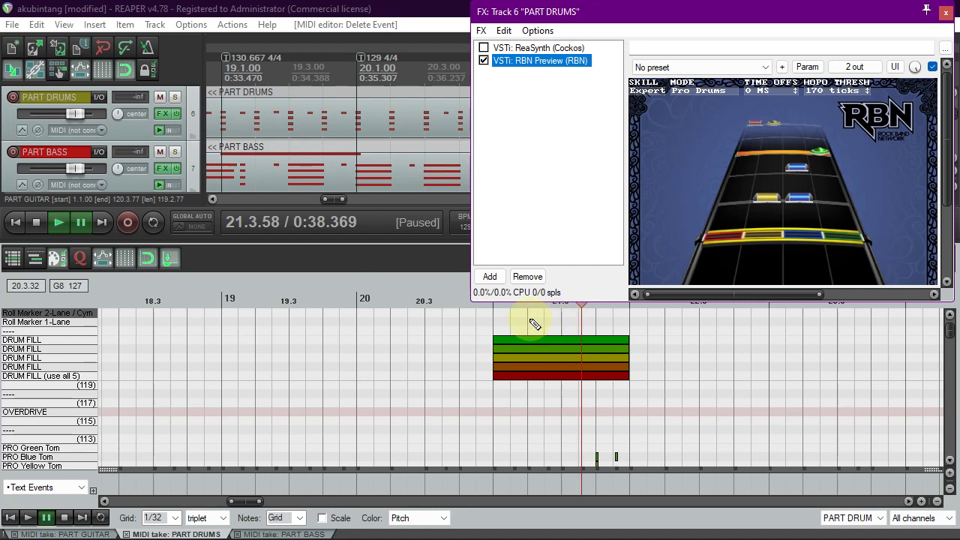
left_click_drag(247, 501, 254, 501)
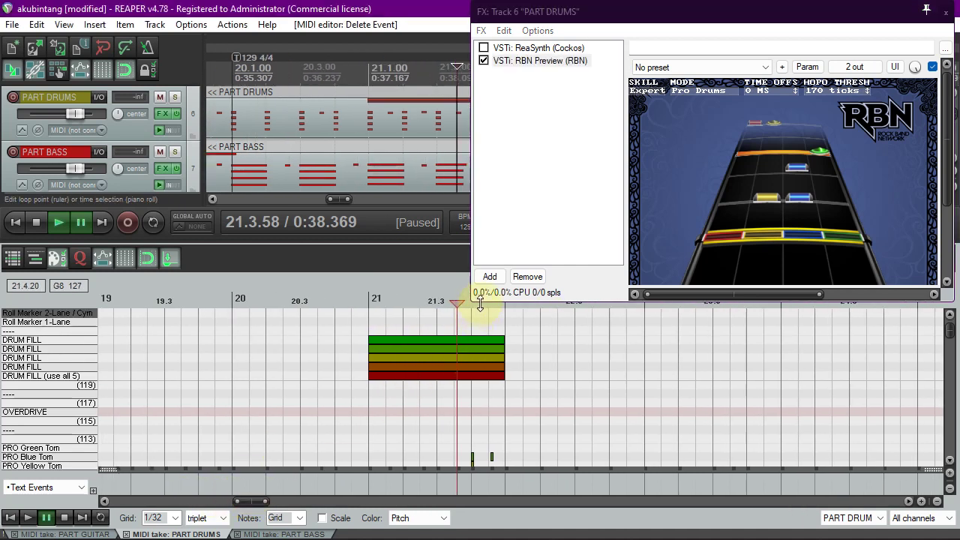
mouse_move(476, 301)
left_mouse_down()
mouse_move(475, 293)
mouse_move(479, 307)
left_mouse_up()
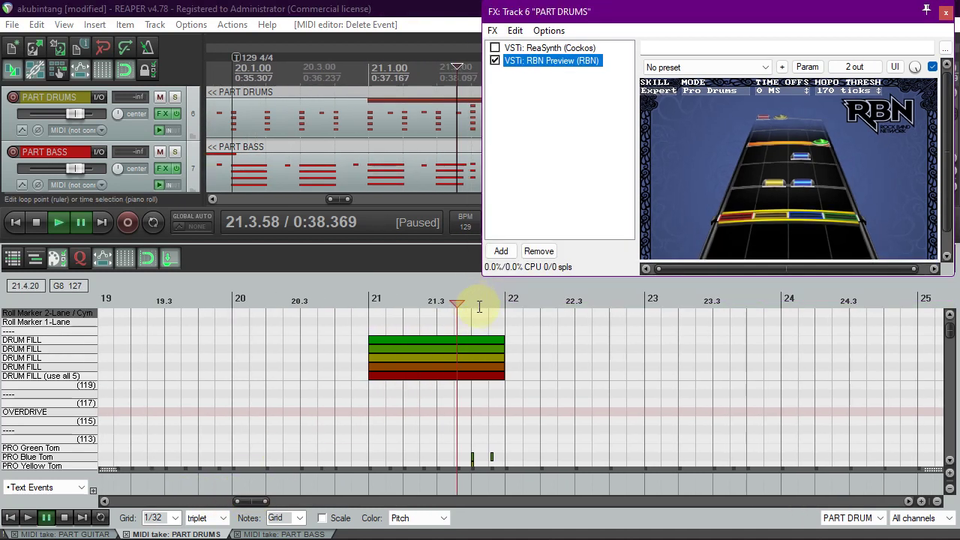
Move the edit cursor through the drum fill in measure 21 to check its notes in the RBN Preview
left_click(493, 299)
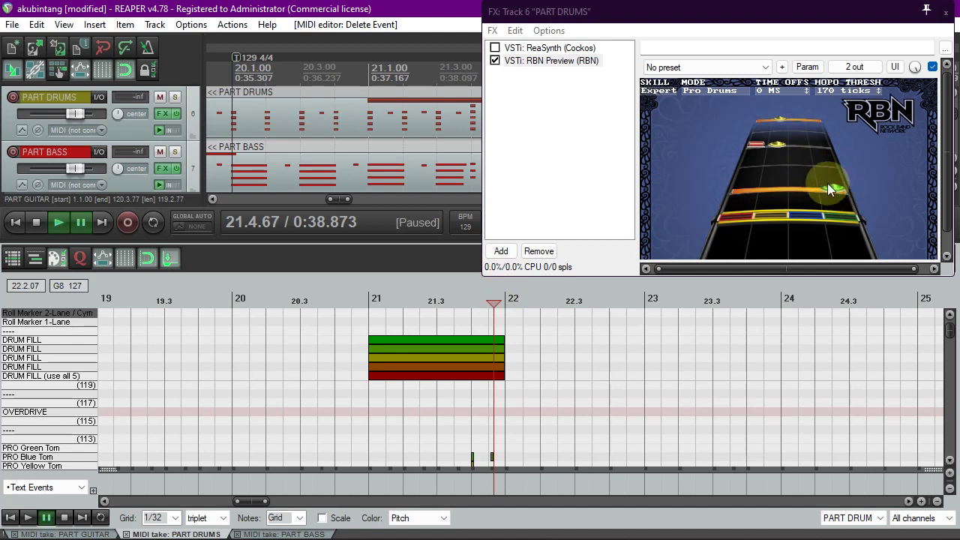
left_click(312, 300)
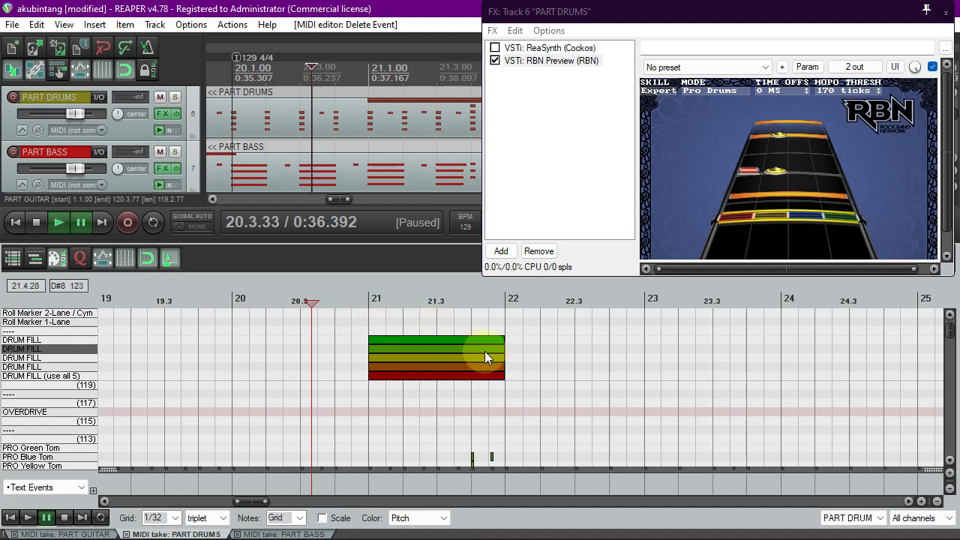
left_click(467, 306)
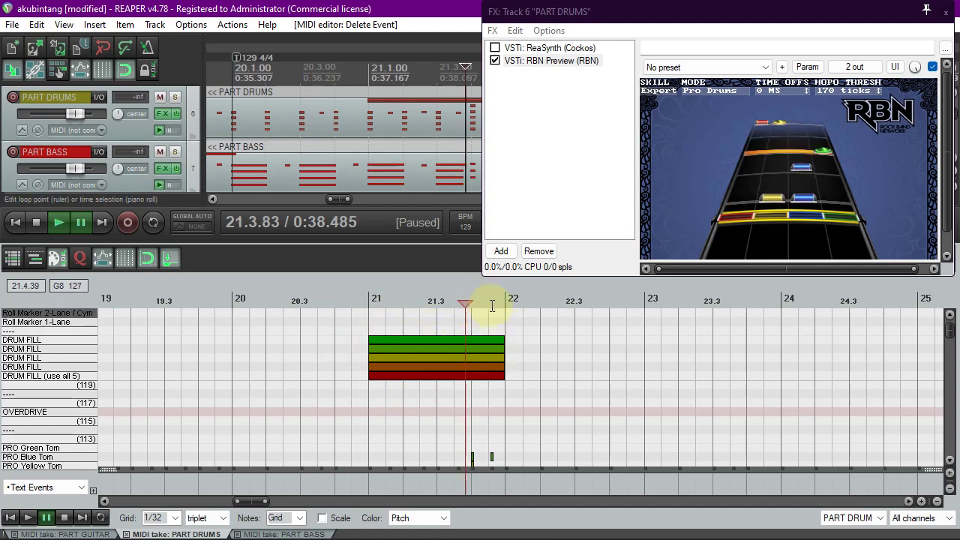
left_click(489, 303)
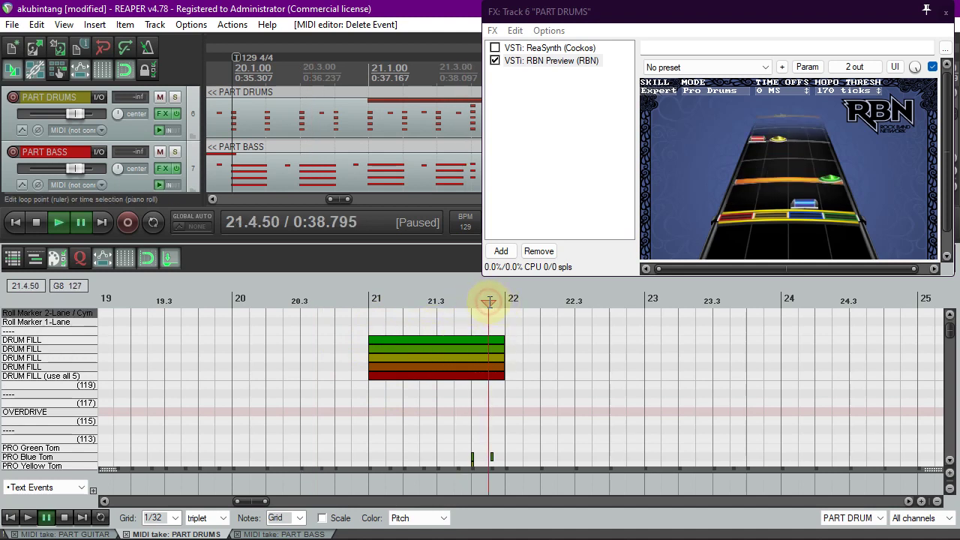
left_click(371, 300)
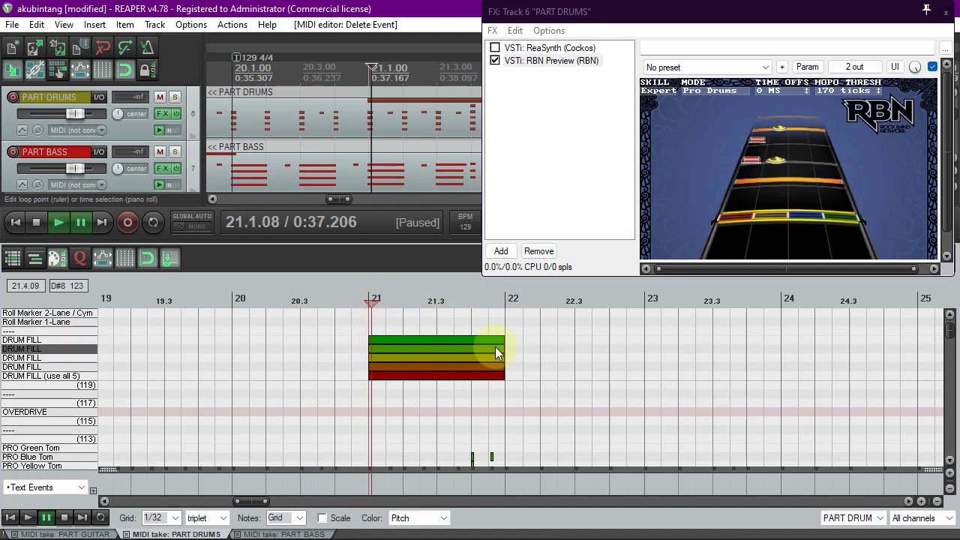
left_click(471, 304)
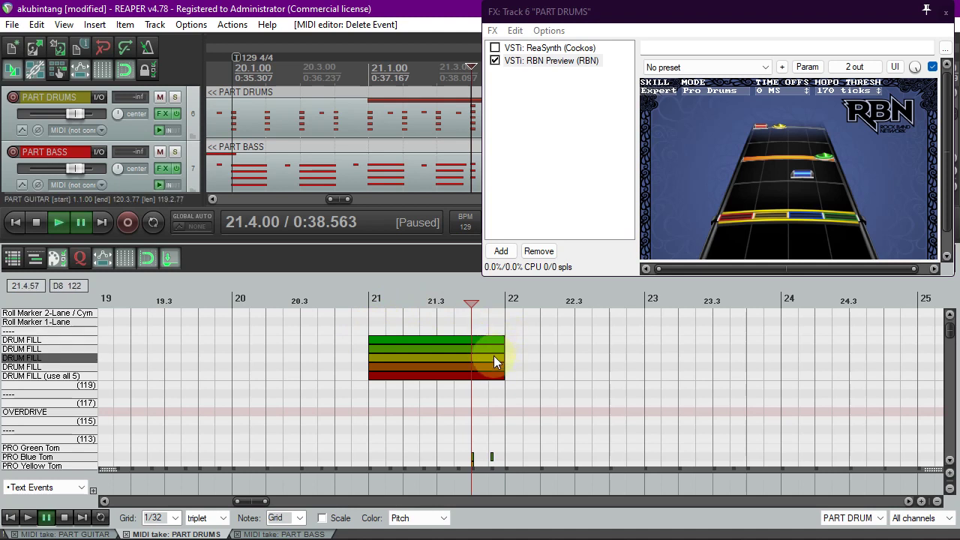
left_click(494, 302)
Examine how the end of the measure 21 drum fill lines up with the Expert Green note at measure 22
scroll(489, 343, "down", 2)
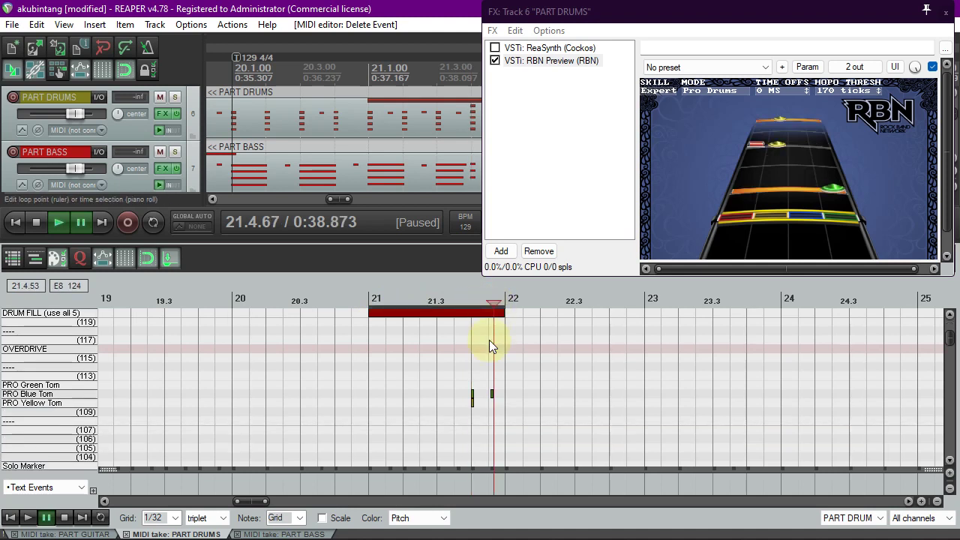
scroll(493, 400, "up", 1)
scroll(507, 386, "up", 1)
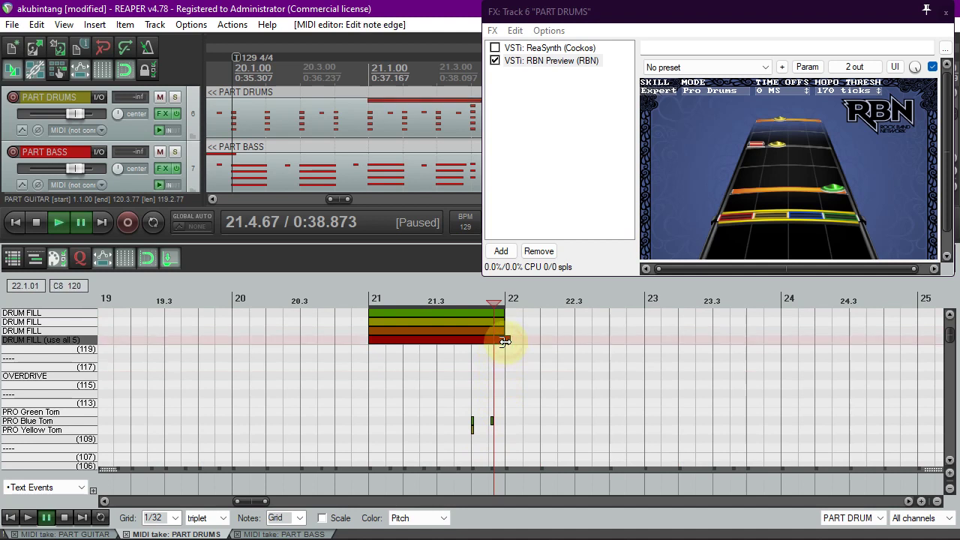
scroll(503, 390, "down", 3)
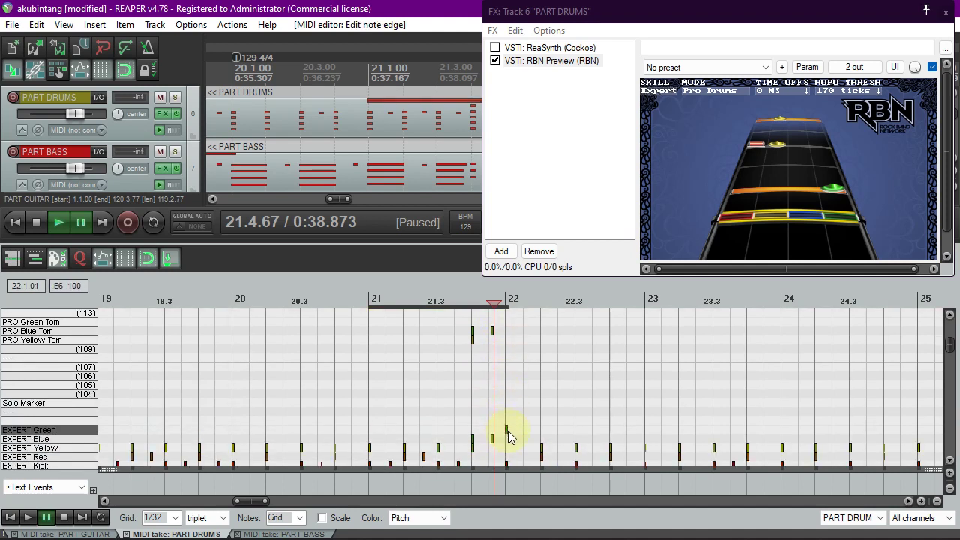
left_click_drag(350, 203, 350, 203)
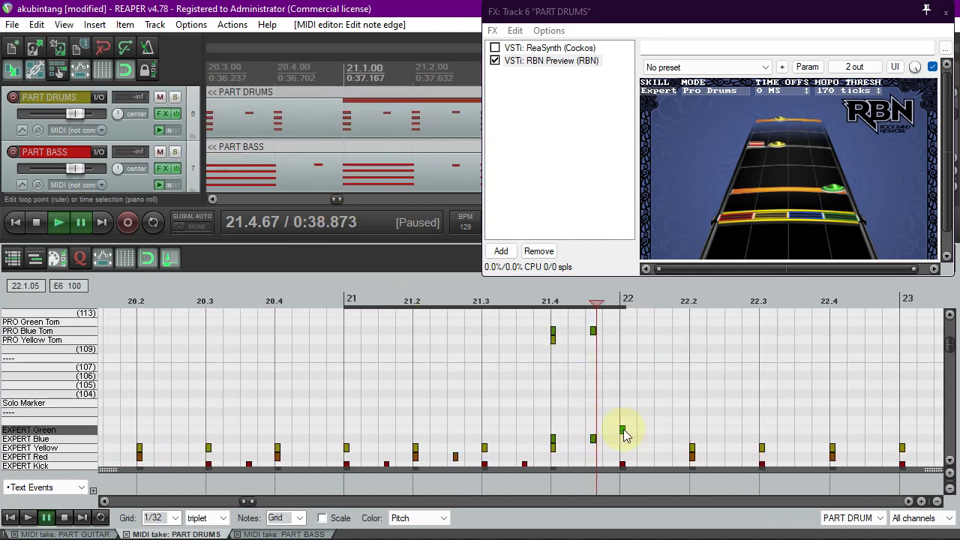
scroll(626, 433, "up", 5)
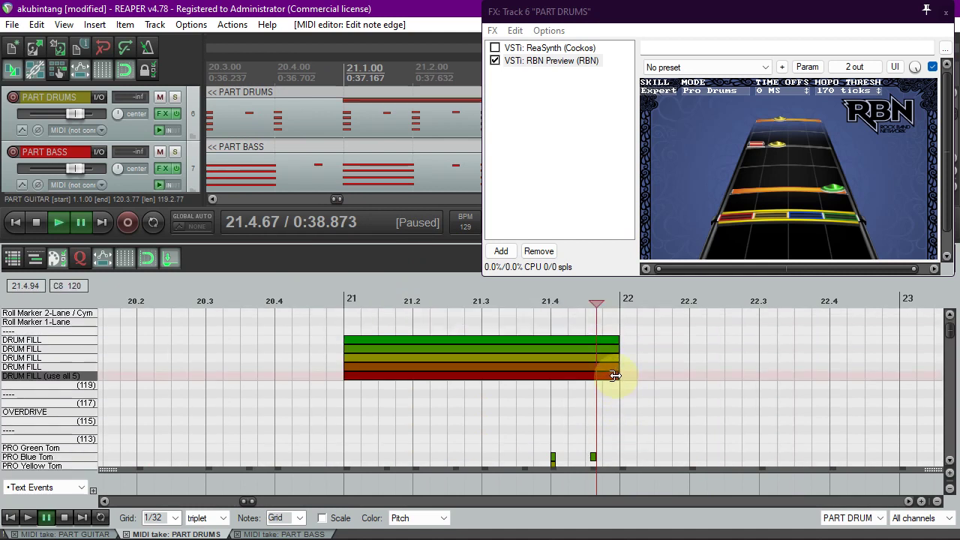
scroll(630, 429, "down", 6)
scroll(620, 432, "up", 5)
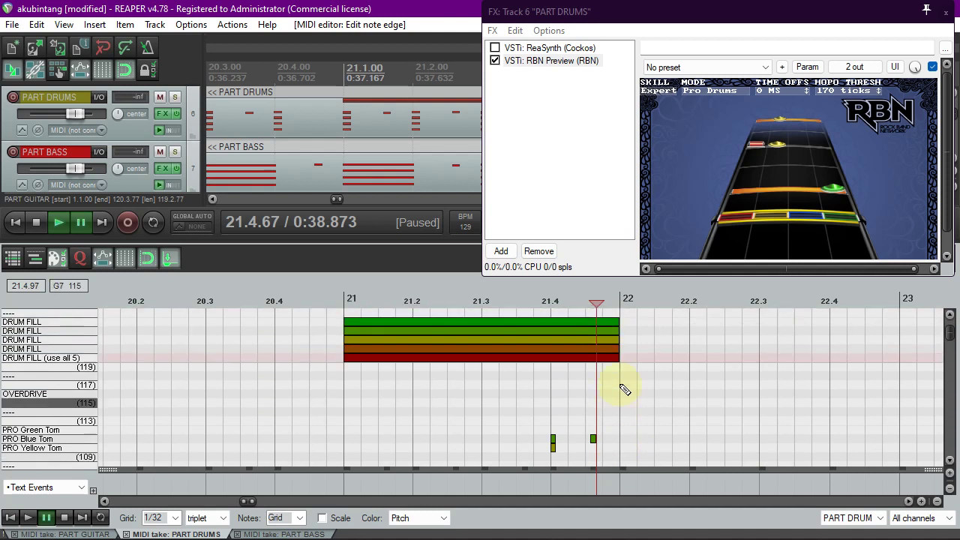
Try to extend all five DRUM FILL notes slightly past the start of measure 22, checking that spot in the preview
scroll(626, 375, "up", 1)
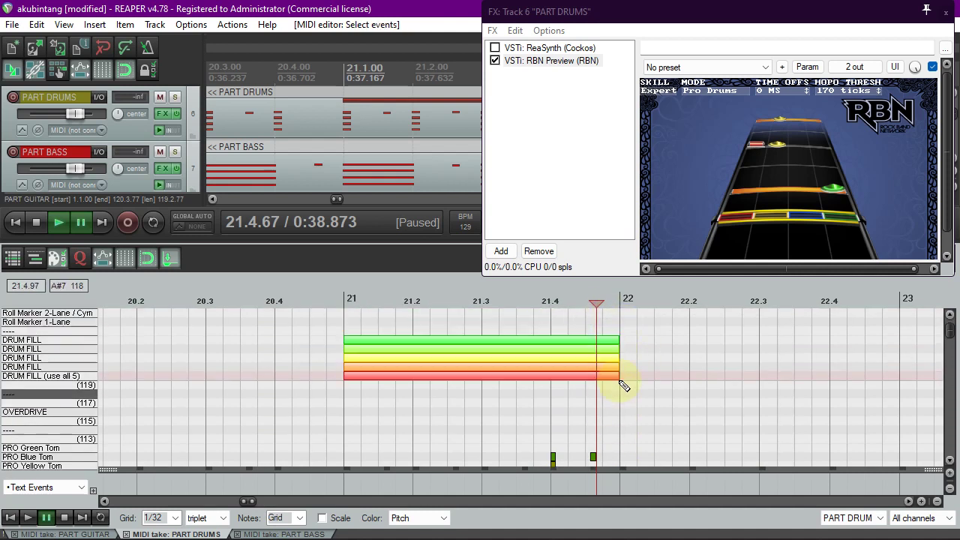
left_click_drag(619, 365, 626, 365)
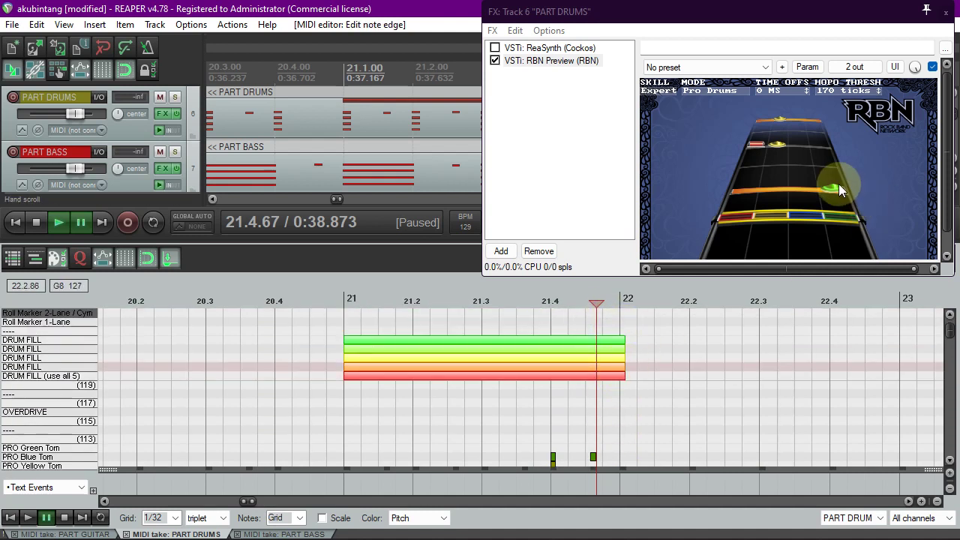
left_click(623, 300)
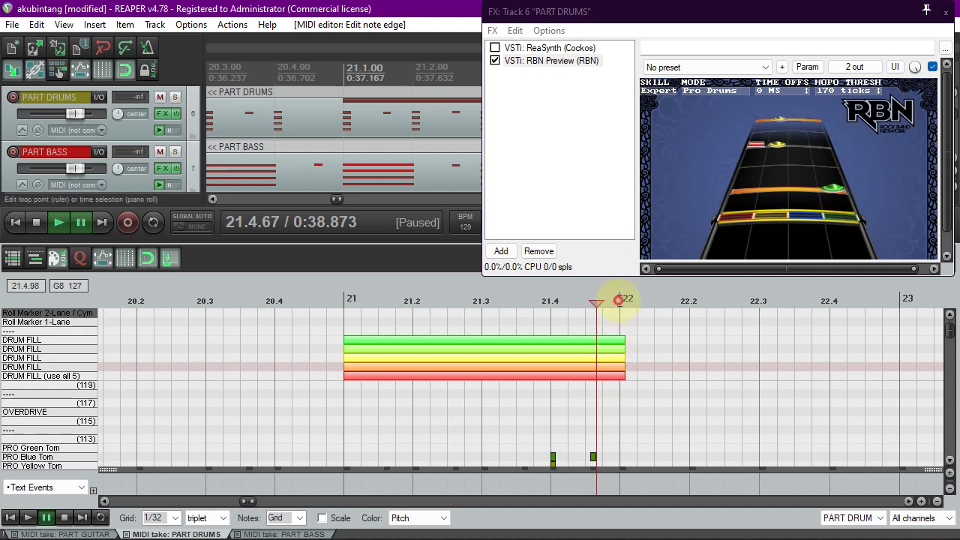
left_click(614, 302)
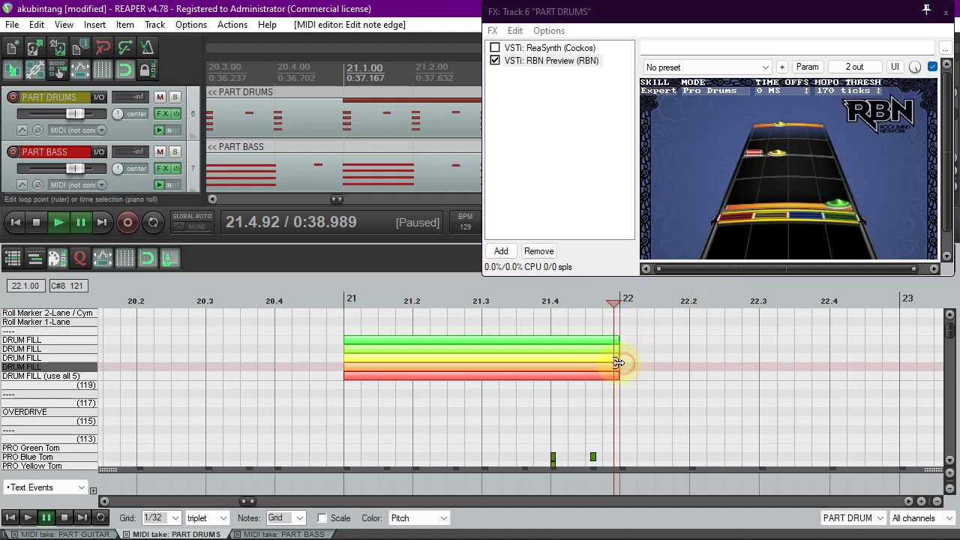
Compare the drum fill's end with the Expert notes below, and place the edit cursor just before measure 21
scroll(614, 363, "down", 8)
scroll(600, 413, "up", 3)
scroll(585, 405, "up", 2)
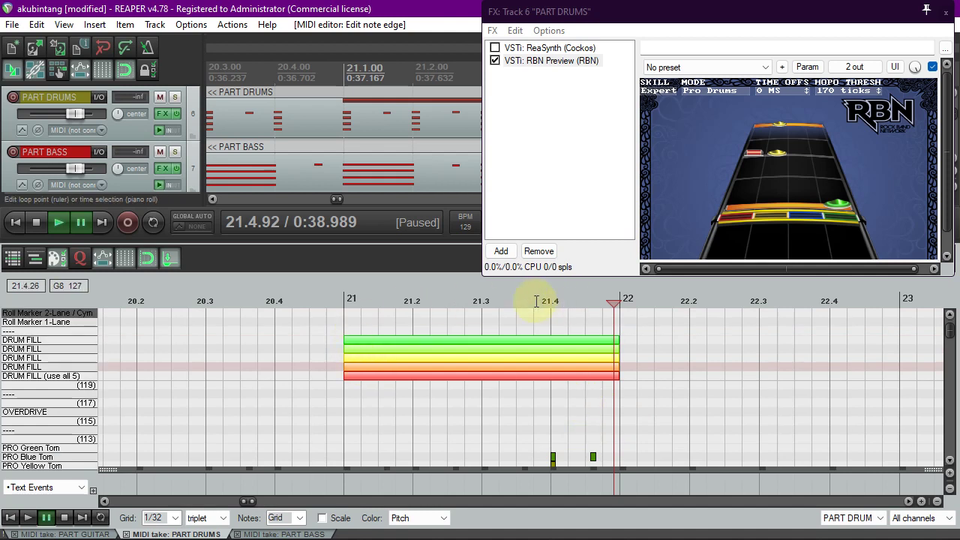
left_click(481, 302)
left_click(332, 302)
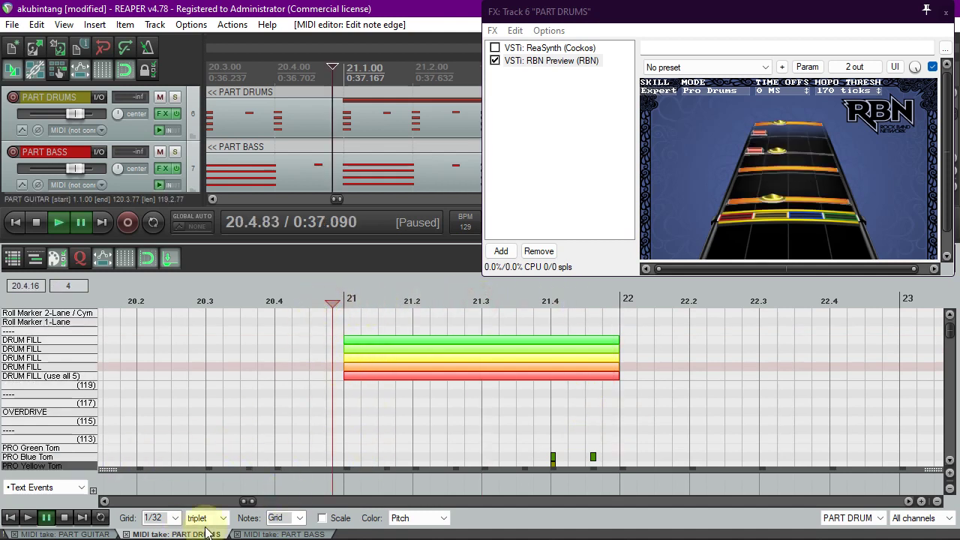
Preview successive positions from just before measure 21 to near measure 22 to review how the drum fill plays
left_click(353, 301)
left_click(471, 301)
left_click(539, 301)
left_click(584, 297)
left_click(605, 298)
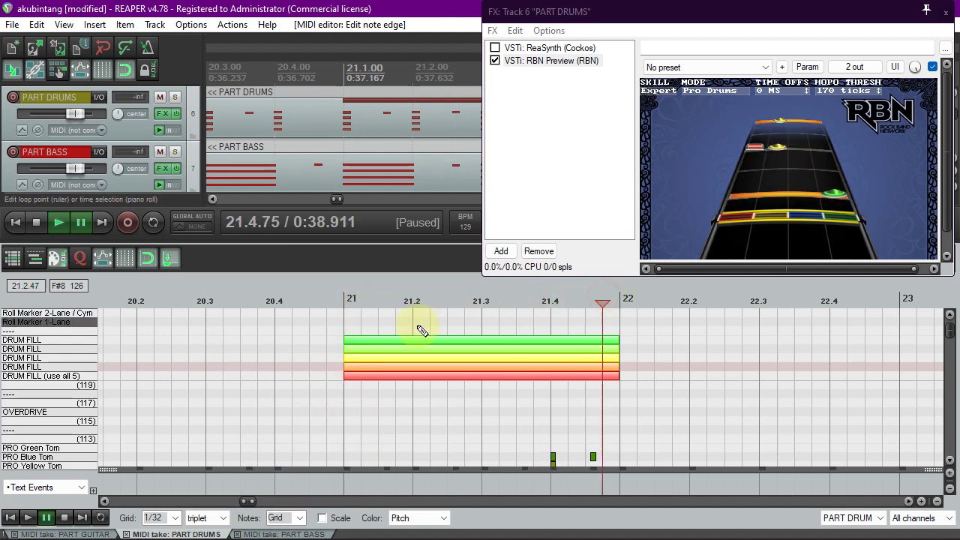
left_click(384, 301)
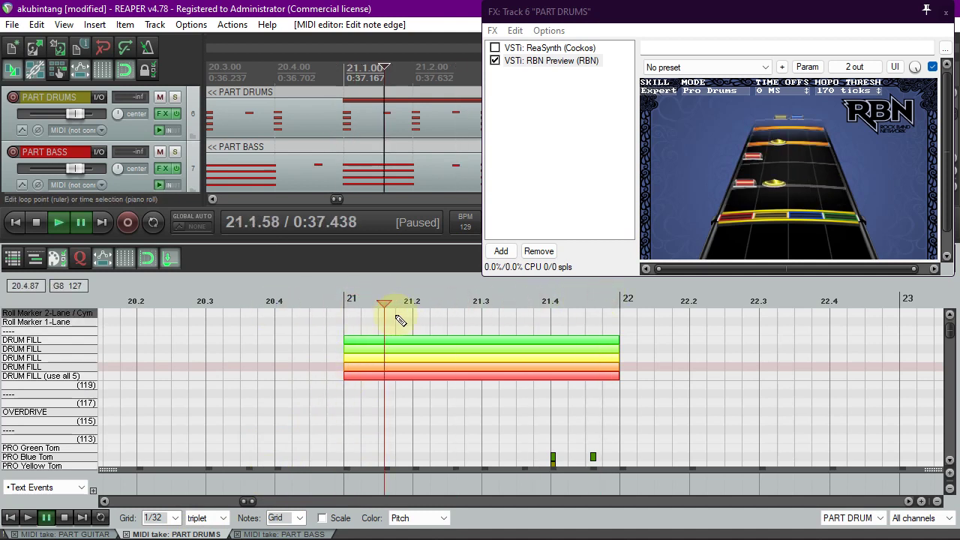
left_click(326, 301)
left_click(499, 301)
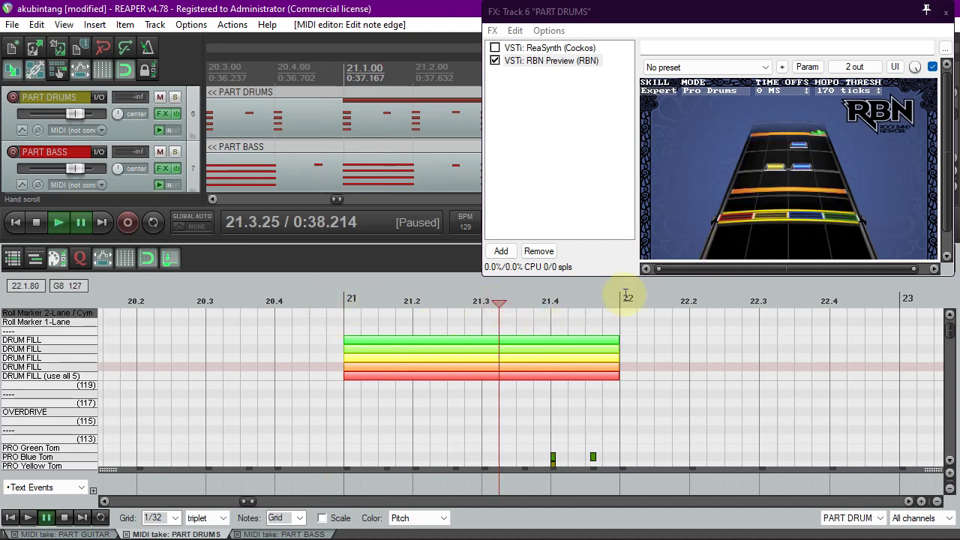
Preview the closing part of the measure 21 drum fill up to the start of measure 22
left_click(585, 301)
left_click(604, 303)
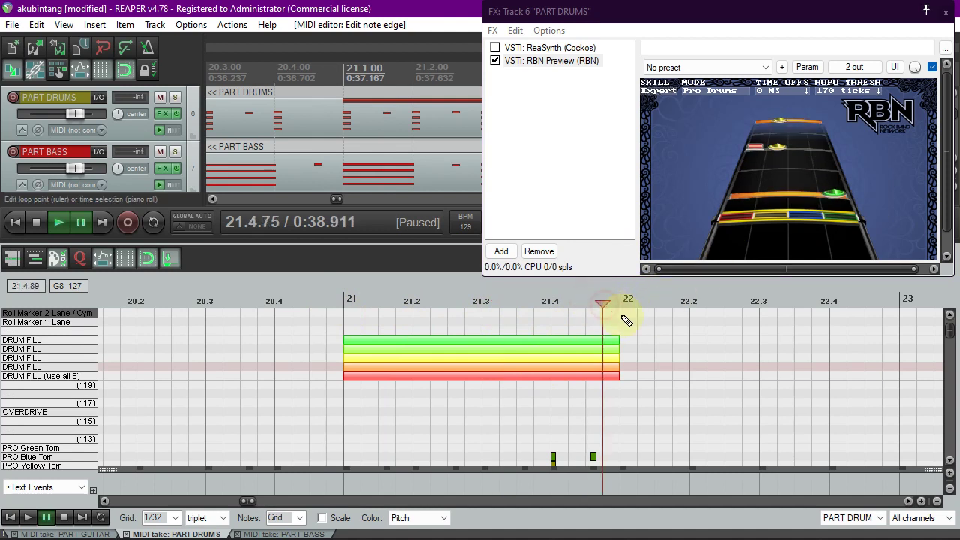
left_click(621, 301)
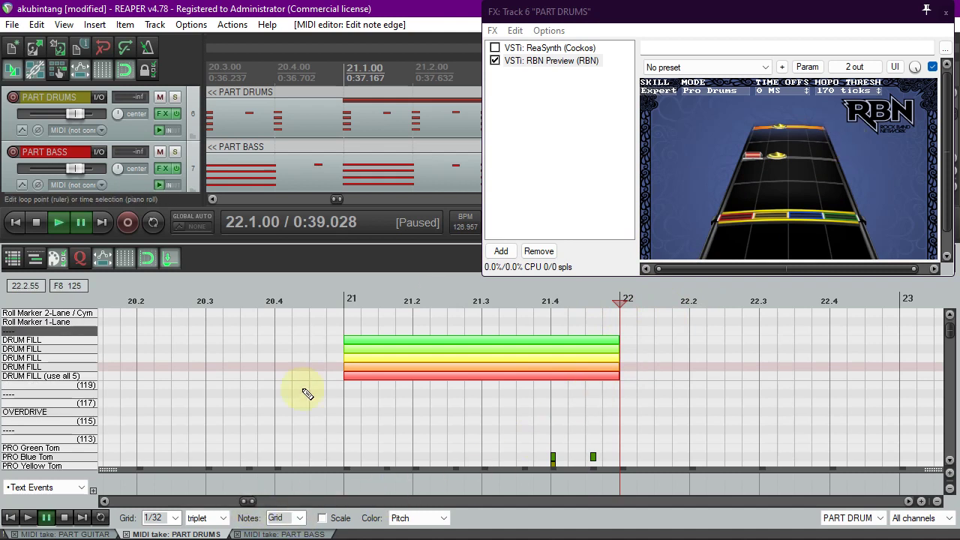
Switch to the PART GUITAR take and examine the OVERDRIVE phrase at measure 103, placing the edit cursor at its start
left_click_drag(253, 507, 566, 489)
left_click_drag(766, 15, 679, 26)
left_click_drag(568, 504, 796, 502)
left_click(91, 533)
left_click(320, 300)
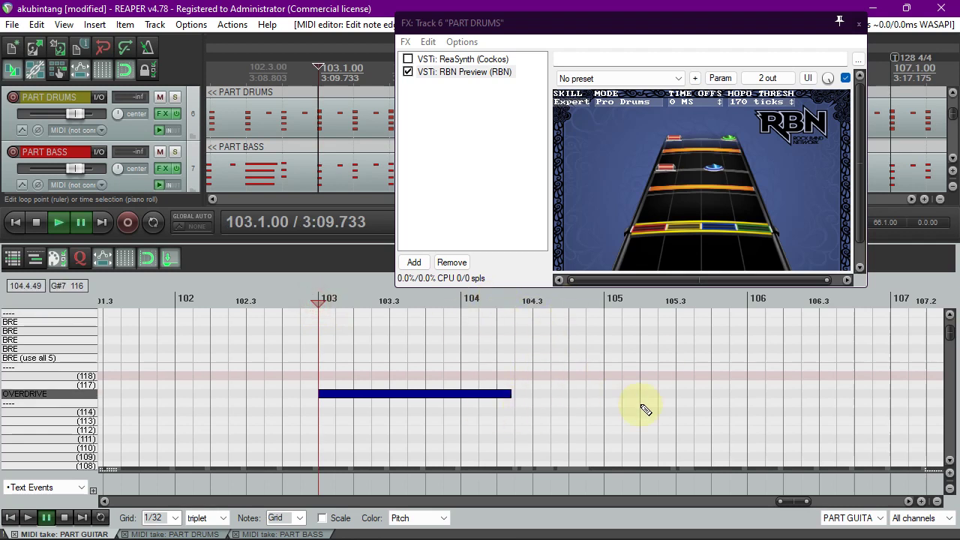
left_click_drag(808, 502, 790, 502)
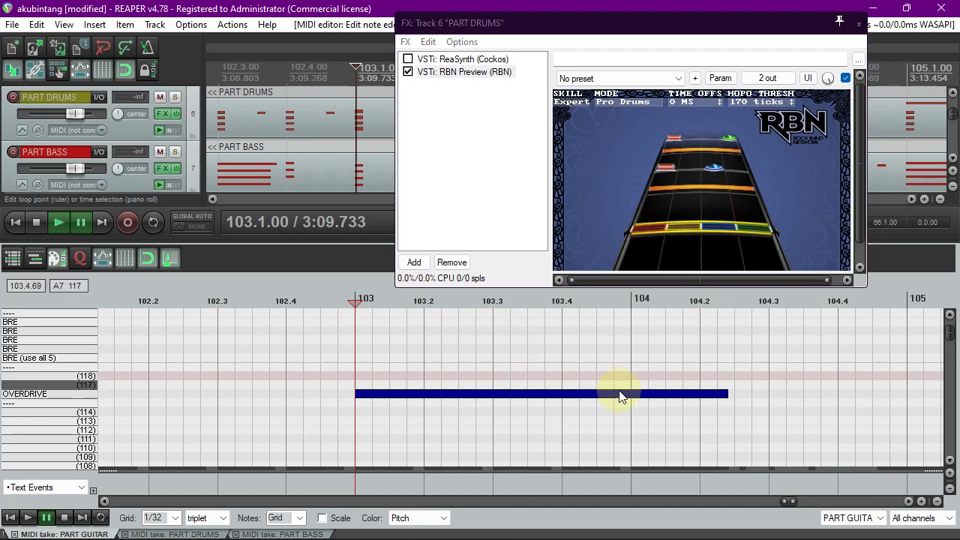
Close the PART DRUMS effects window and review the distribution of OVERDRIVE phrases across the PART GUITAR take
left_click_drag(790, 503, 757, 507)
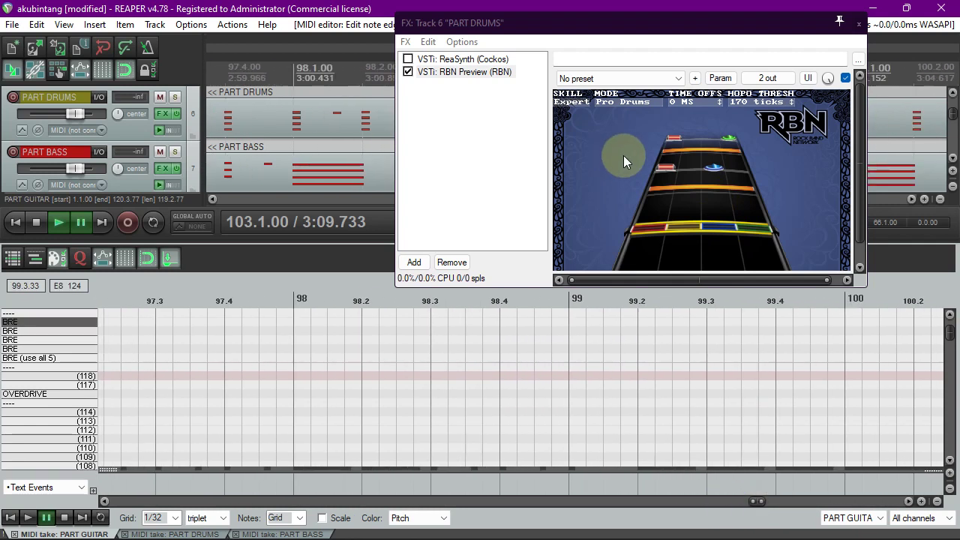
left_click(860, 23)
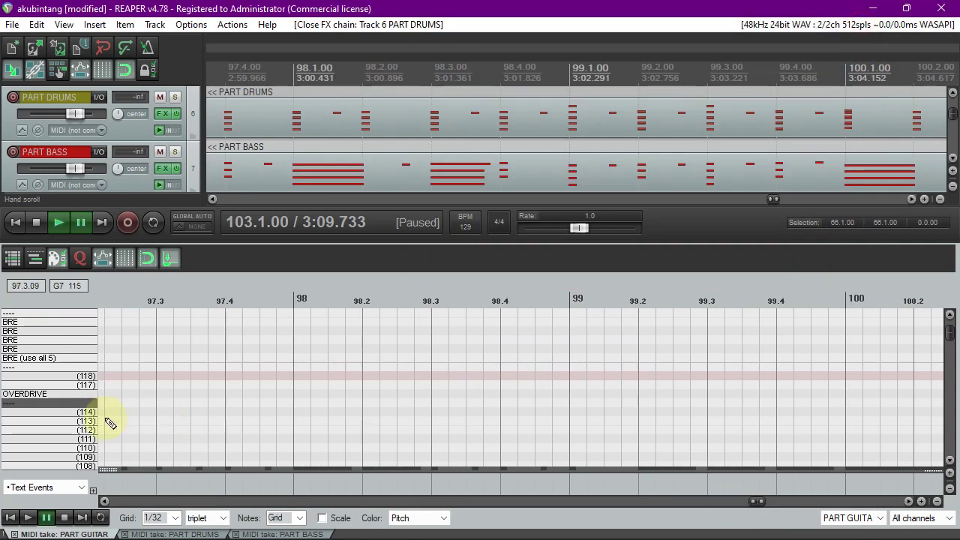
left_click_drag(752, 509, 564, 467)
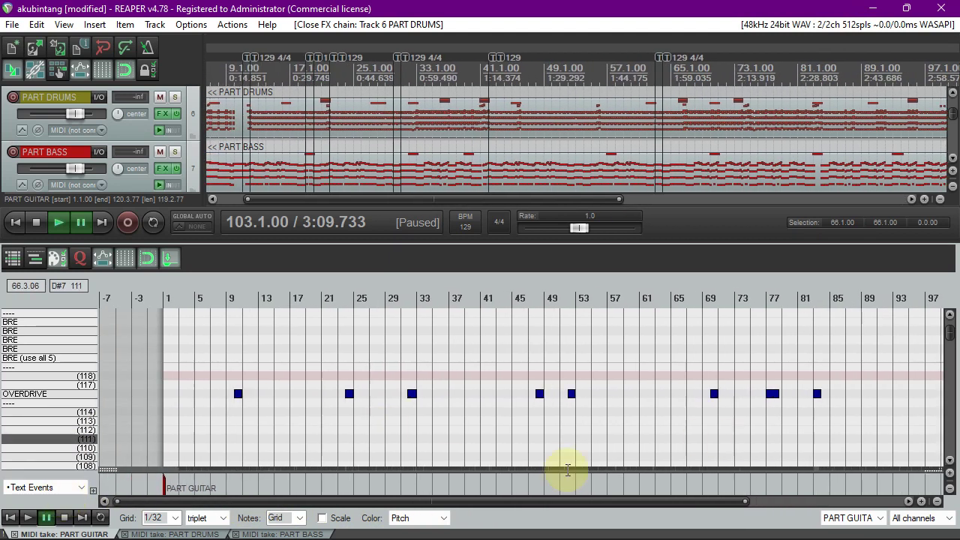
Switch to the PART DRUMS take and compare the measure 21 drum fill with the Expert notes around measure 22
left_click(186, 535)
left_click_drag(684, 505, 407, 480)
scroll(166, 480, "up", 5)
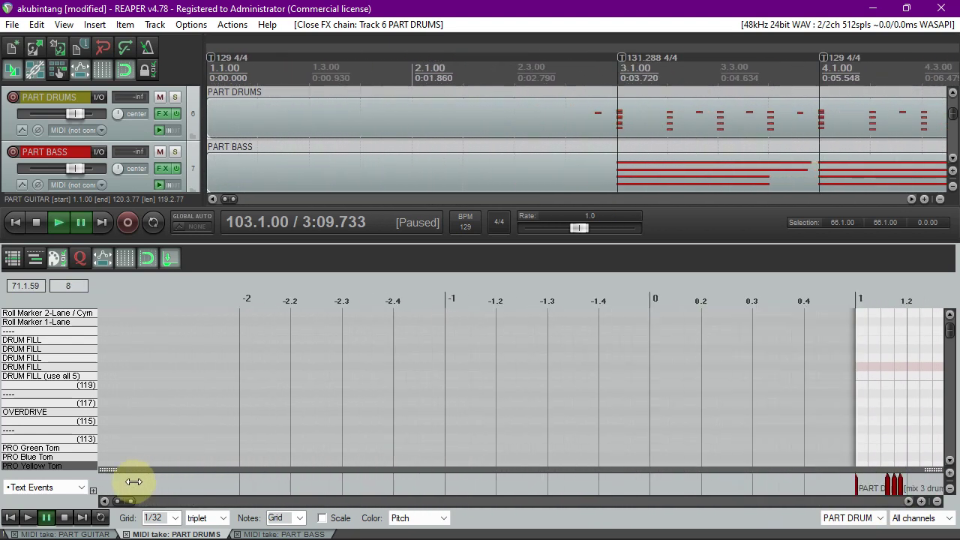
left_click_drag(128, 499, 254, 496)
scroll(563, 422, "down", 2)
scroll(526, 435, "down", 5)
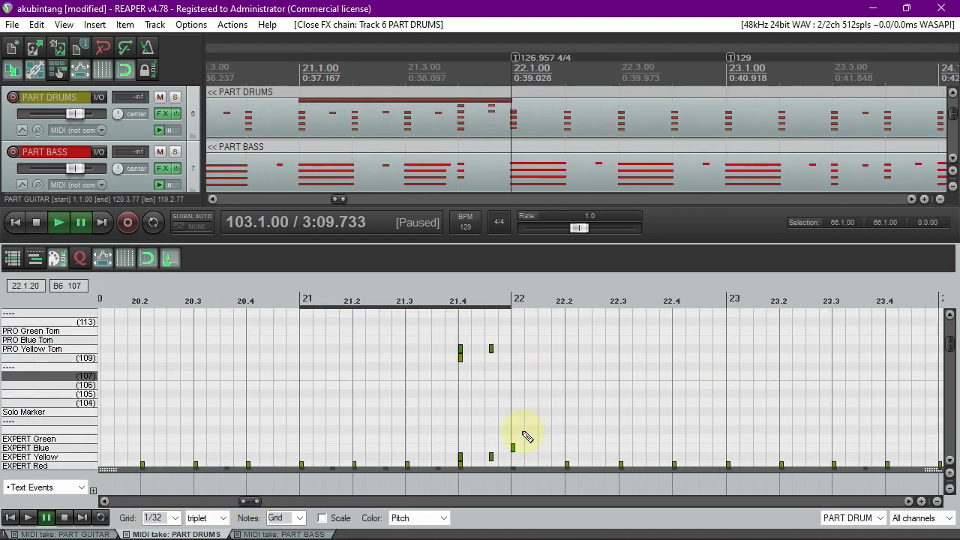
scroll(527, 437, "up", 7)
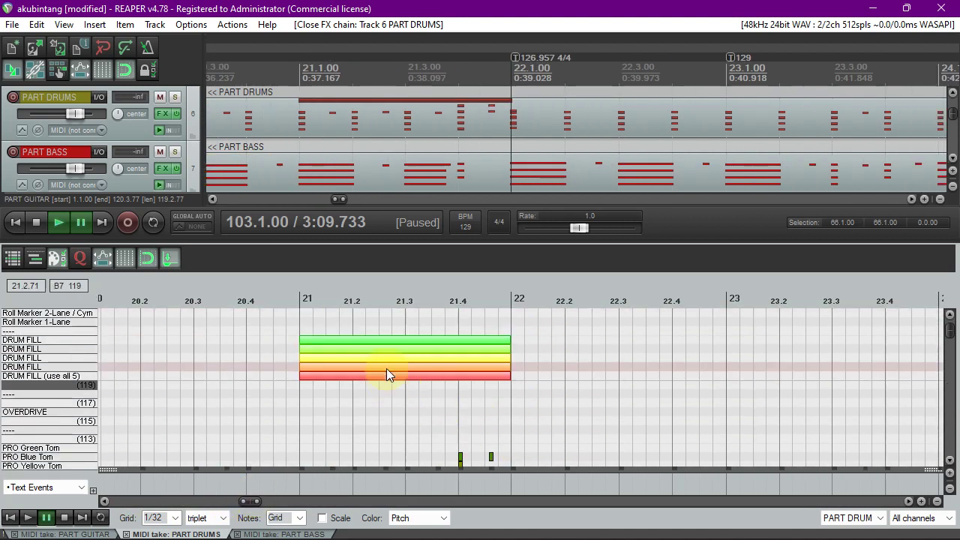
scroll(518, 394, "down", 5)
scroll(523, 422, "down", 1)
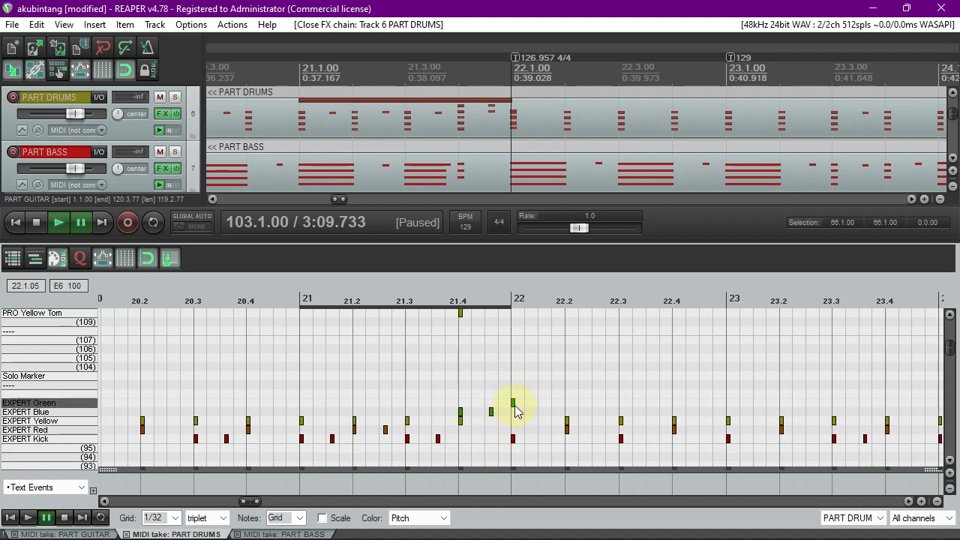
Place the edit cursor at the start of measure 22 and check the DRUM FILL's end against the Expert Green note
left_click(518, 382)
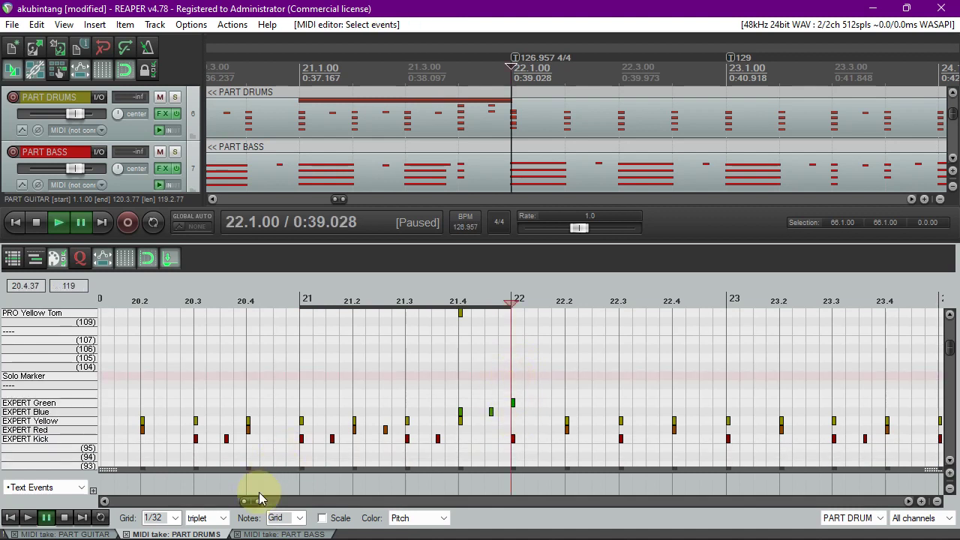
scroll(396, 444, "up", 4)
scroll(404, 441, "up", 2)
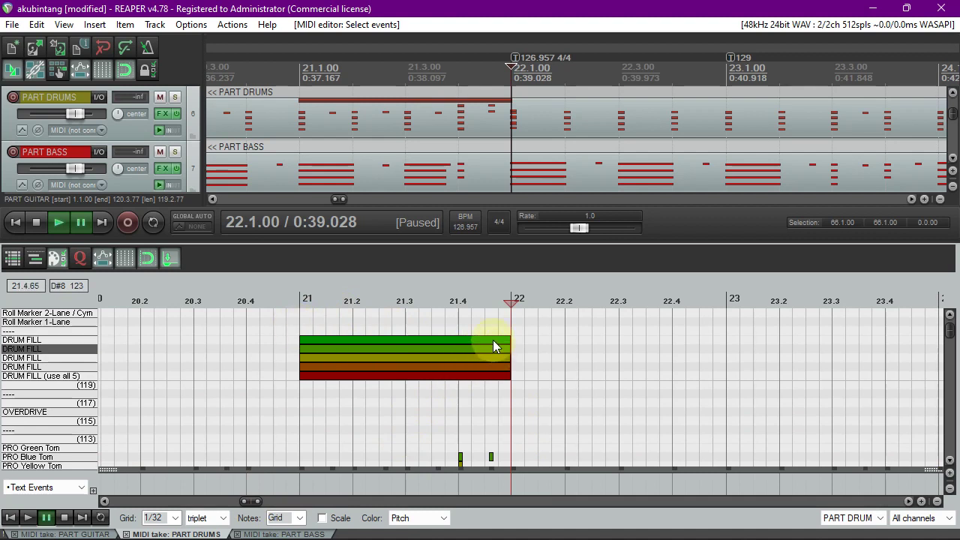
scroll(518, 416, "down", 4)
scroll(515, 435, "down", 1)
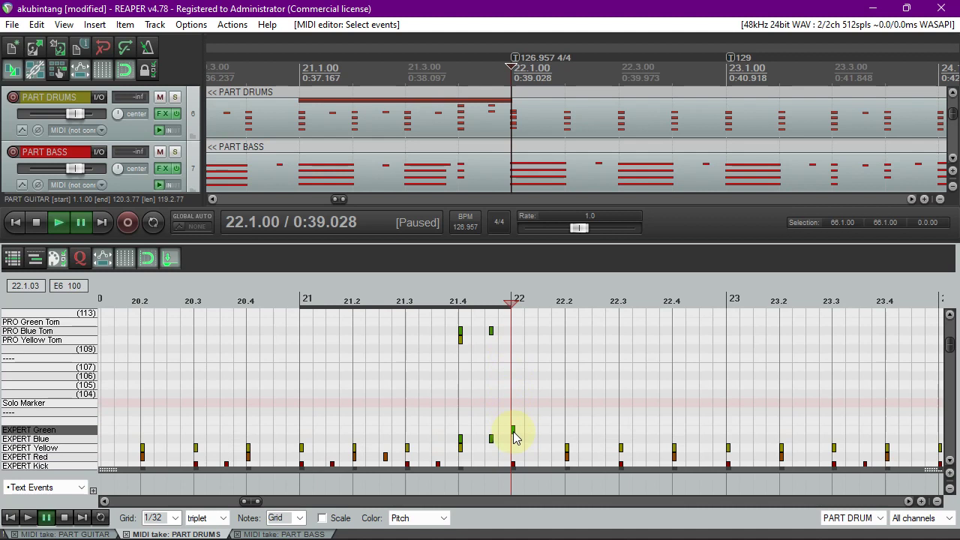
Place the edit cursor just before measure 22 and reopen the PART DRUMS RBN Preview in a smaller window above the notes
left_click(502, 303)
scroll(501, 354, "up", 2)
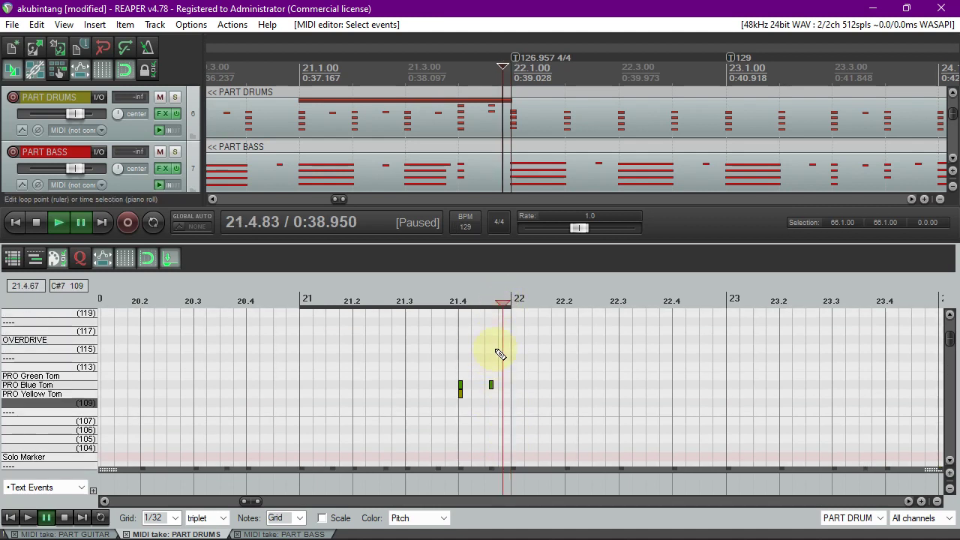
scroll(501, 354, "up", 2)
scroll(503, 390, "down", 4)
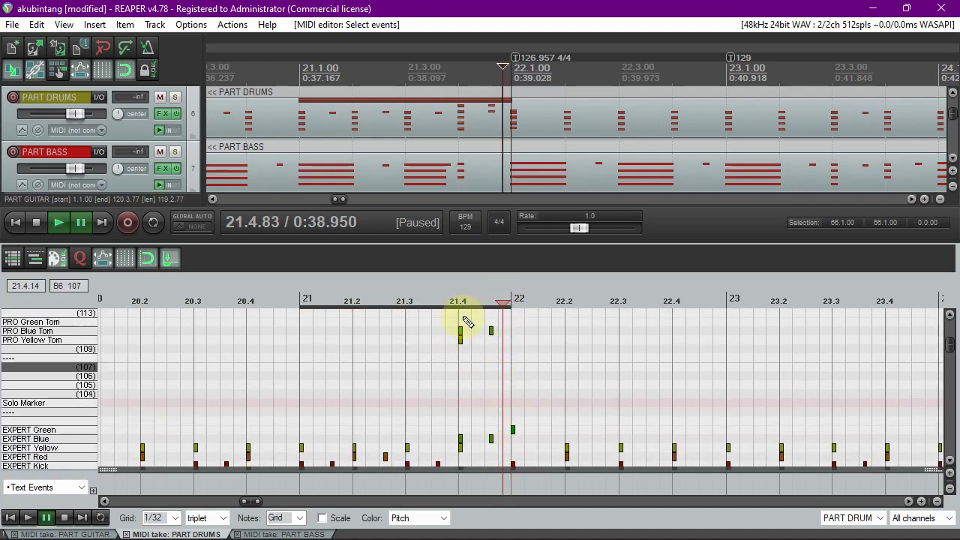
left_click(161, 114)
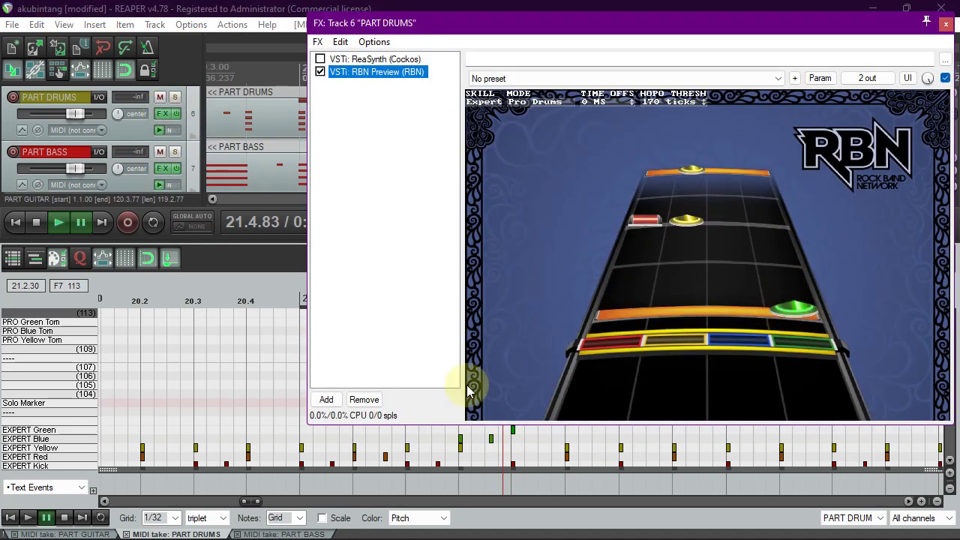
left_click_drag(307, 431, 387, 281)
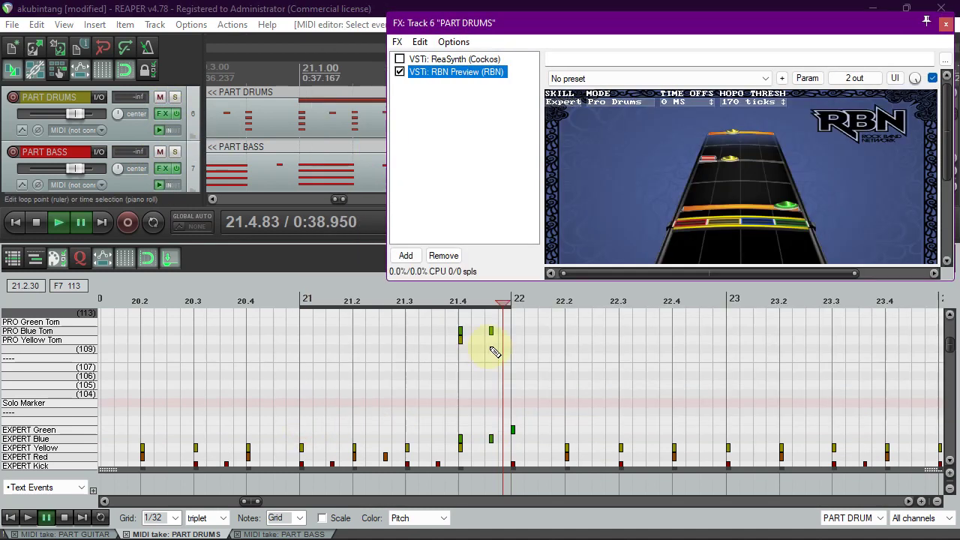
Preview several positions immediately before measure 22, and bring the DRUM FILL notes back into view
left_click(498, 300)
left_click(502, 300)
left_click(508, 300)
scroll(497, 382, "up", 5)
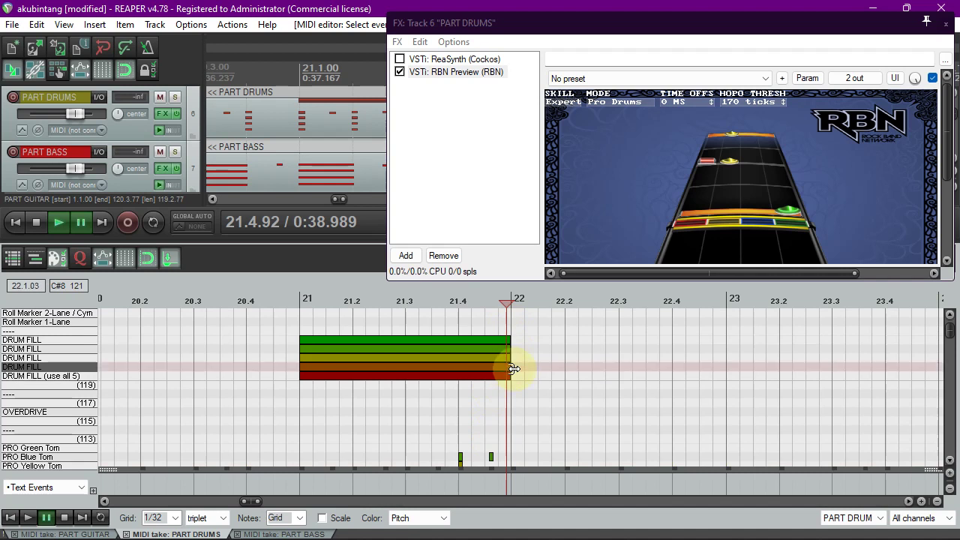
Try stretching the five DRUM FILL notes slightly beyond measure 22, compare with the Expert notes, and restore their end to measure 22
left_click_drag(517, 369, 523, 373)
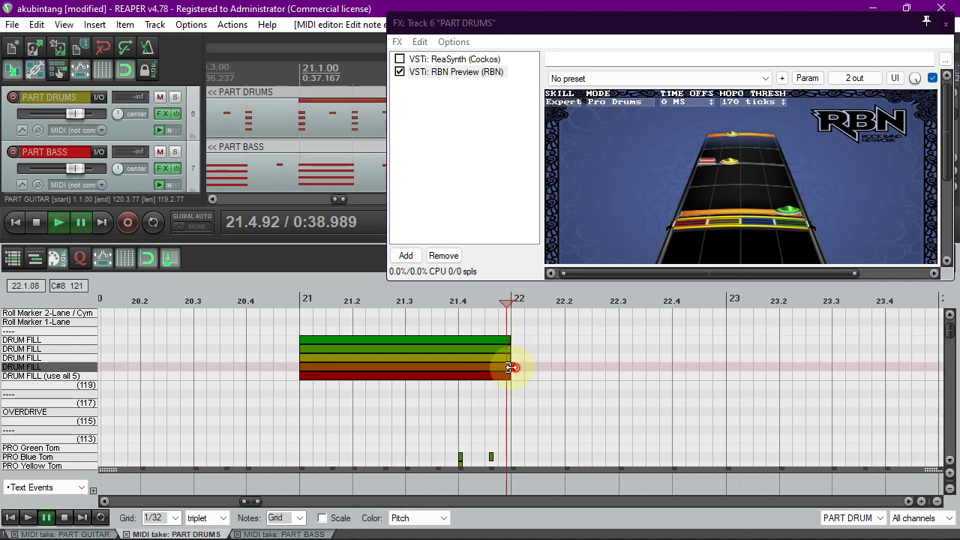
left_click(506, 393)
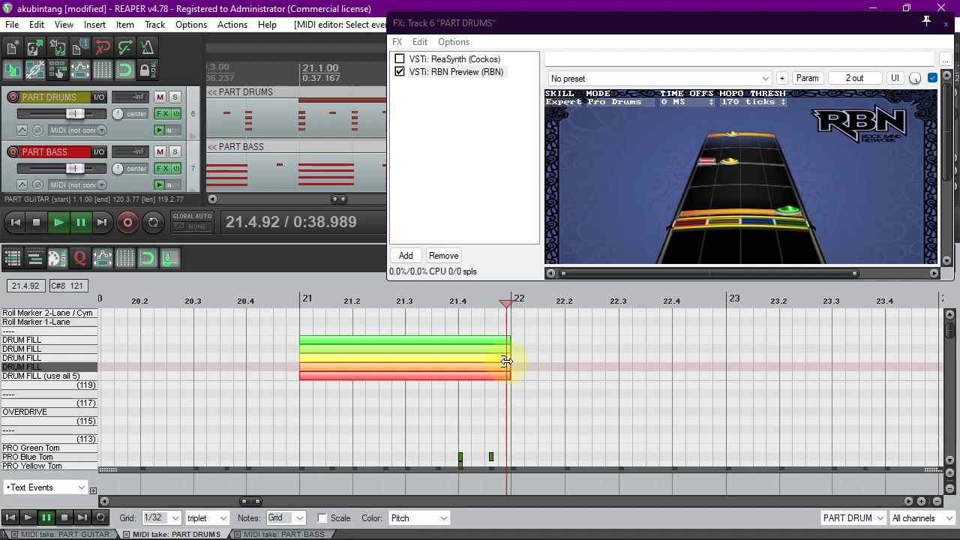
scroll(510, 428, "down", 6)
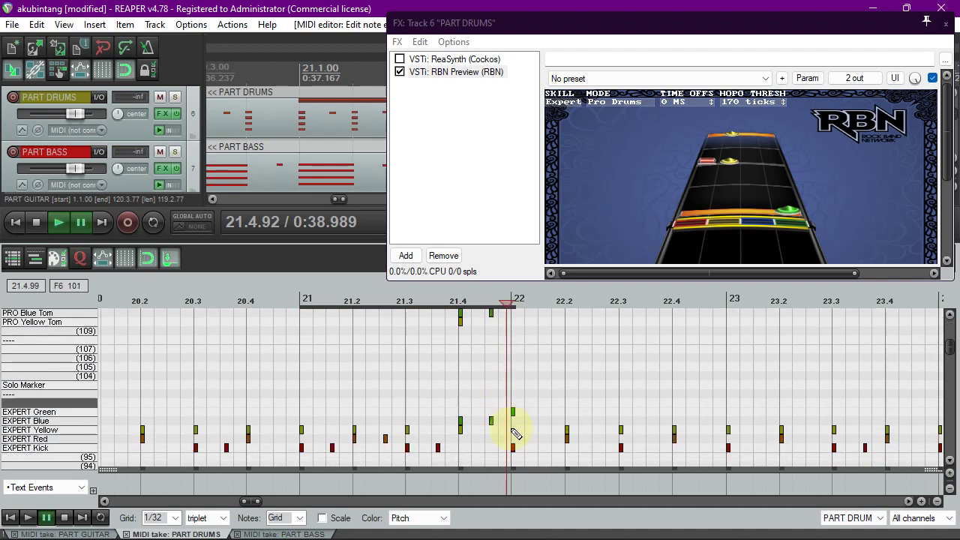
scroll(510, 428, "up", 5)
scroll(518, 405, "up", 1)
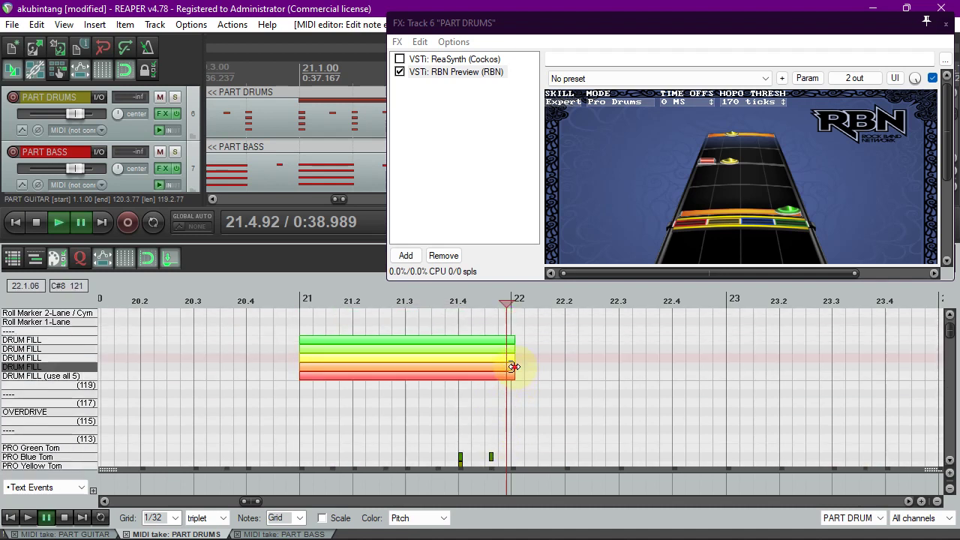
left_click_drag(513, 366, 510, 367)
Check the drum fill's end at measure 22 against the tom and Expert notes below it
scroll(517, 404, "down", 2)
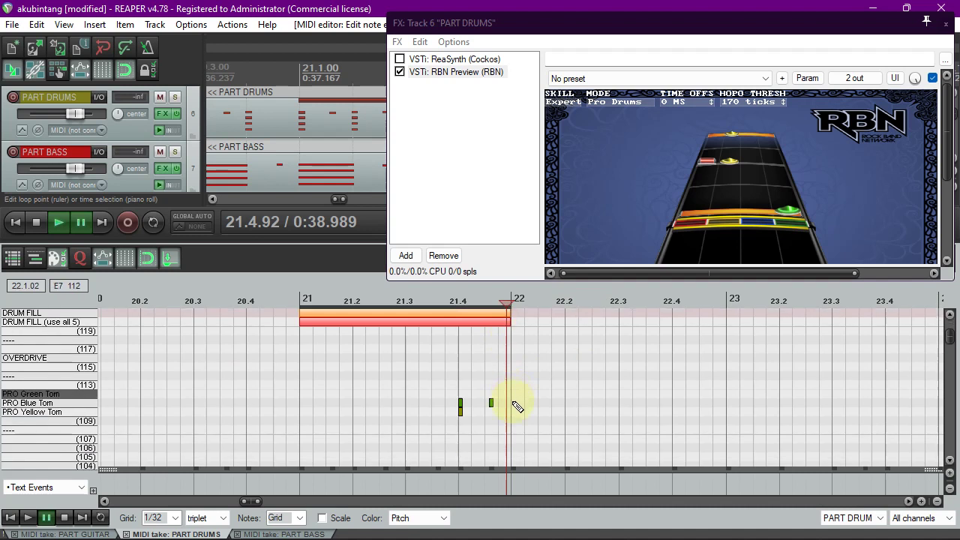
scroll(518, 409, "down", 3)
scroll(423, 397, "up", 5)
Close the PART DRUMS effects window and switch to the PART BASS take to review its OVERDRIVE phrases
mouse_move(300, 529)
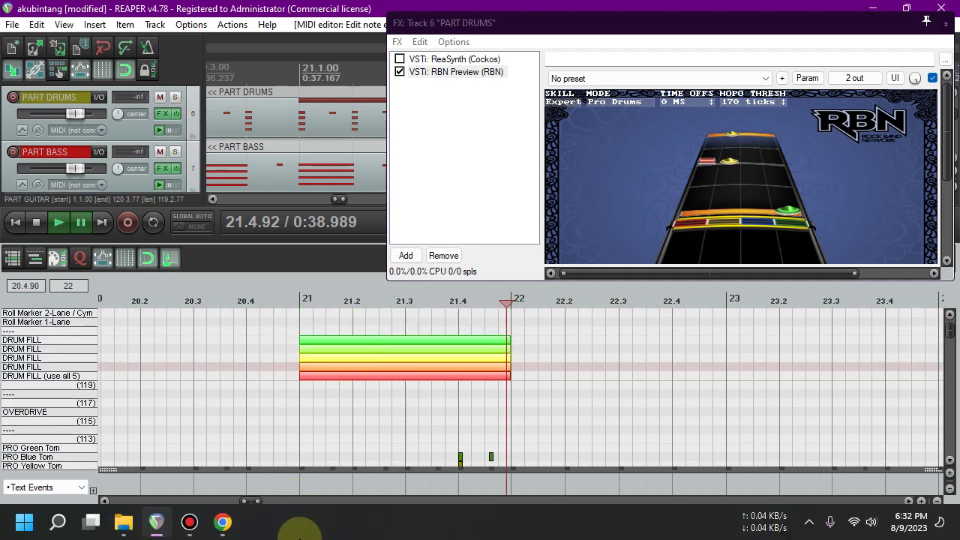
left_click(946, 23)
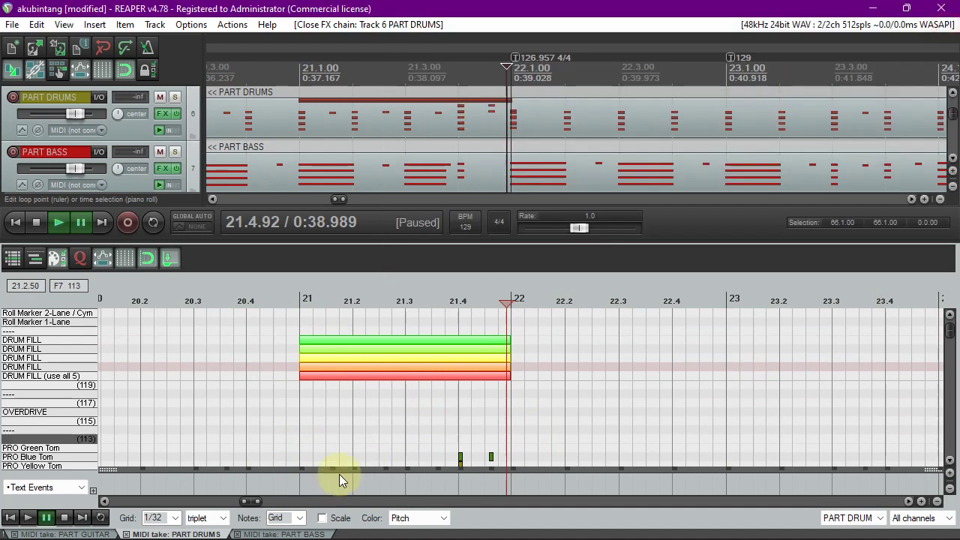
left_click(284, 535)
left_click_drag(262, 500, 637, 530)
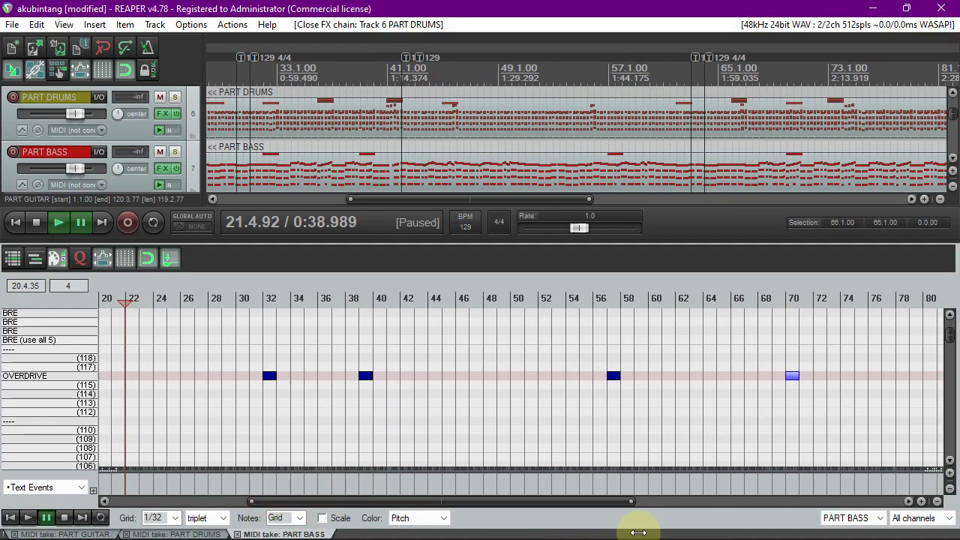
Close the guitar, drums and bass takes and open the PART VOCALS item in the MIDI editor
right_click(440, 294)
left_click(523, 457)
right_click(449, 294)
left_click(498, 455)
right_click(457, 296)
left_click(514, 459)
double_click(335, 287)
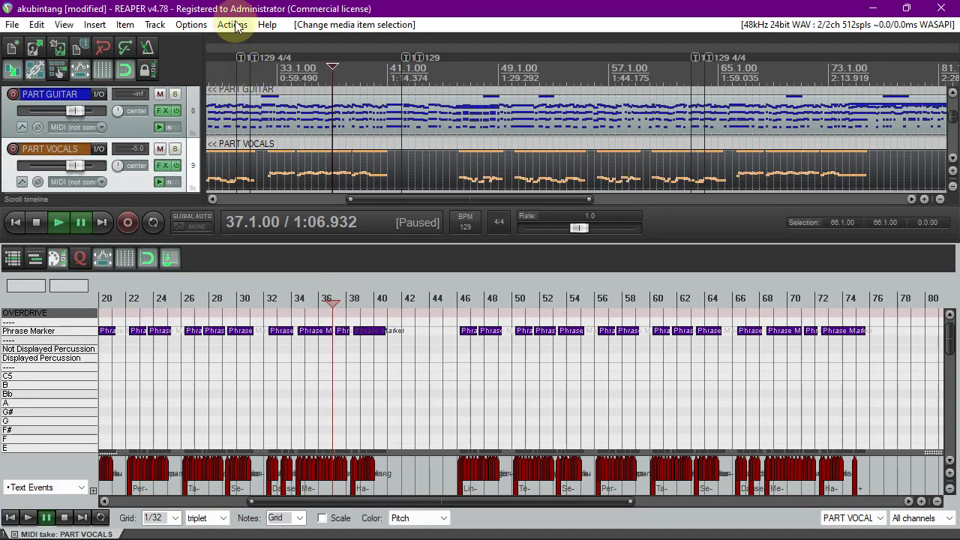
Run the custom CAT.py action and open its Add overdrive phrases tool for vocals
left_click(236, 25)
left_click(254, 42)
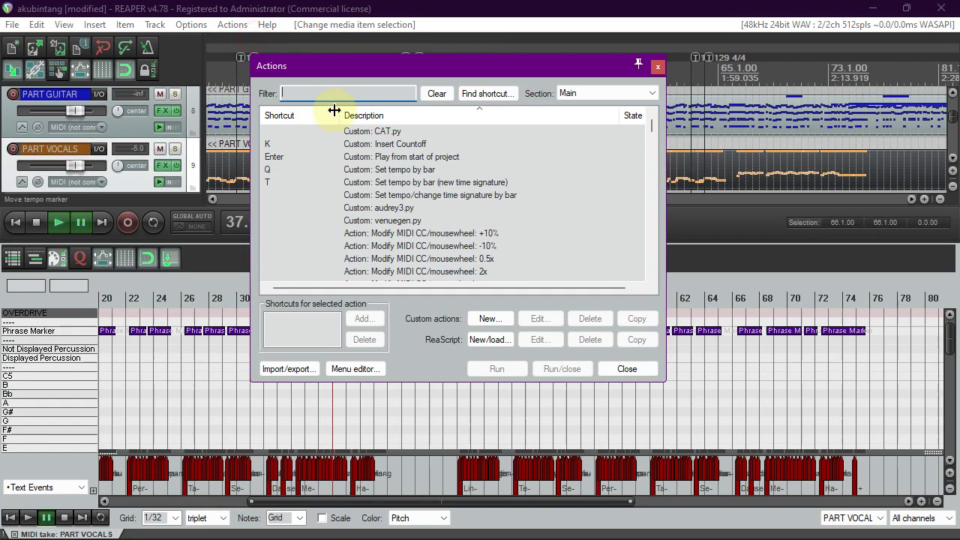
left_click(385, 132)
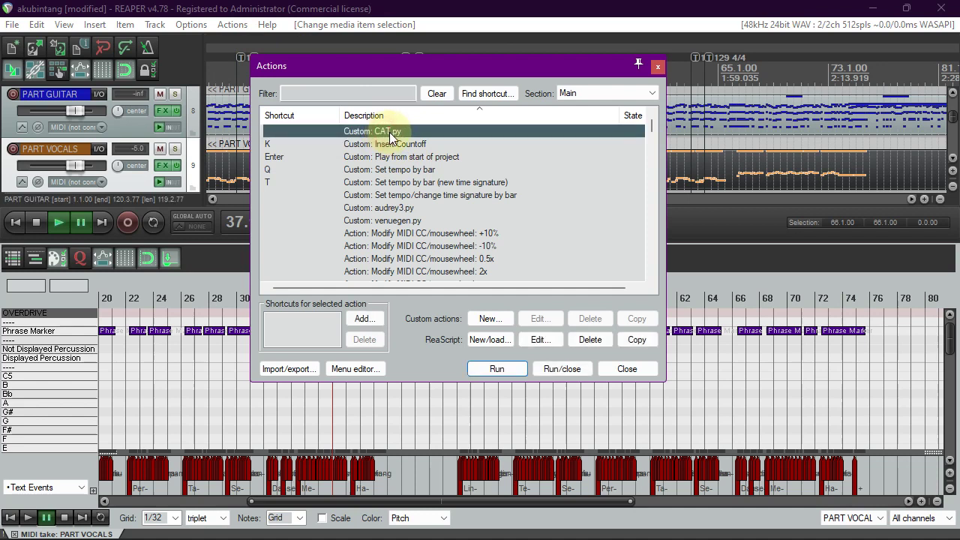
left_click(500, 369)
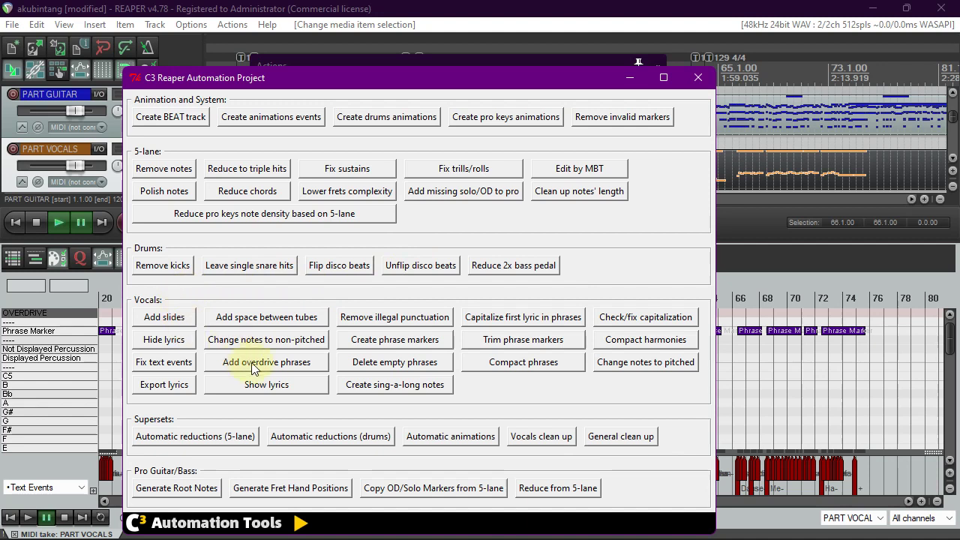
left_click(276, 369)
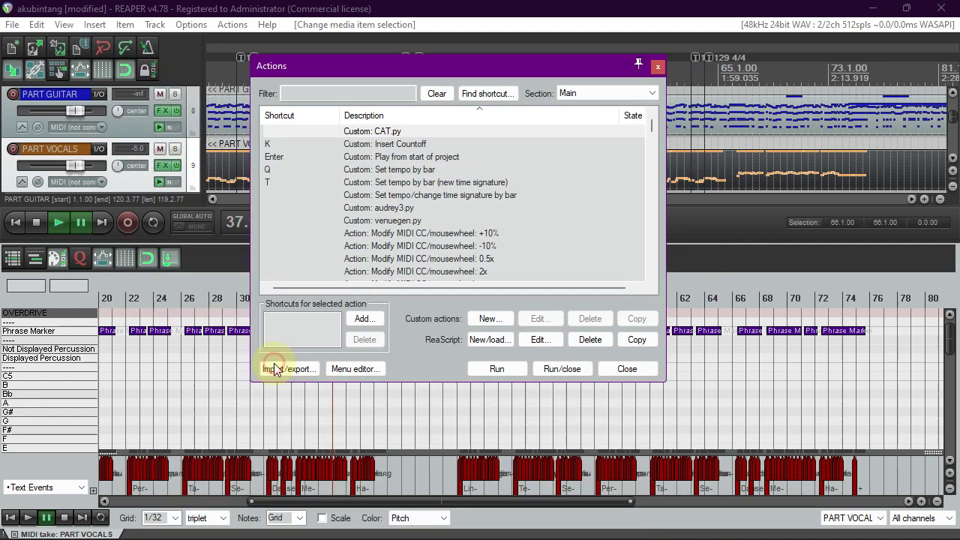
left_click_drag(202, 41, 373, 151)
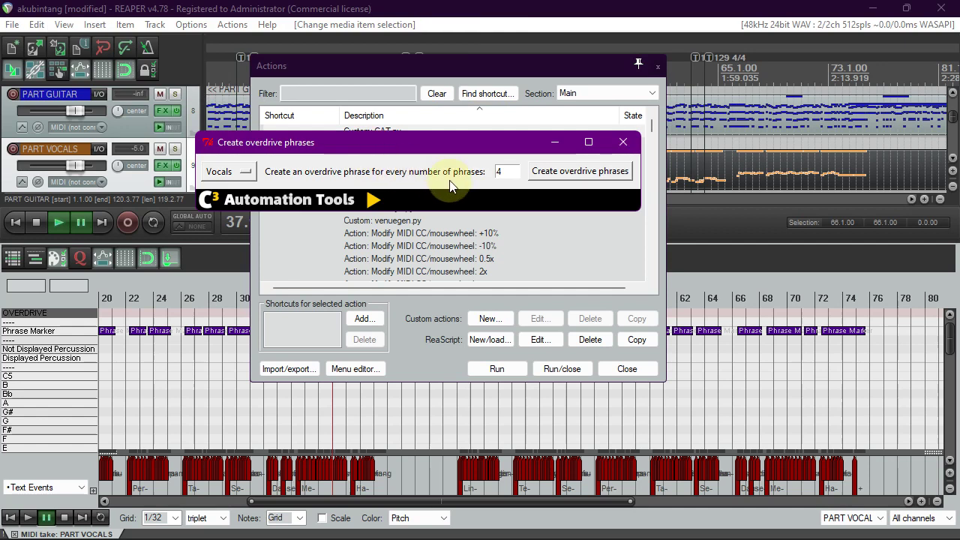
Create vocal overdrive phrases for every 4 phrases, and close the Actions window
type("5")
left_click(497, 175)
scroll(502, 171, "up", 2)
left_click_drag(414, 145, 415, 110)
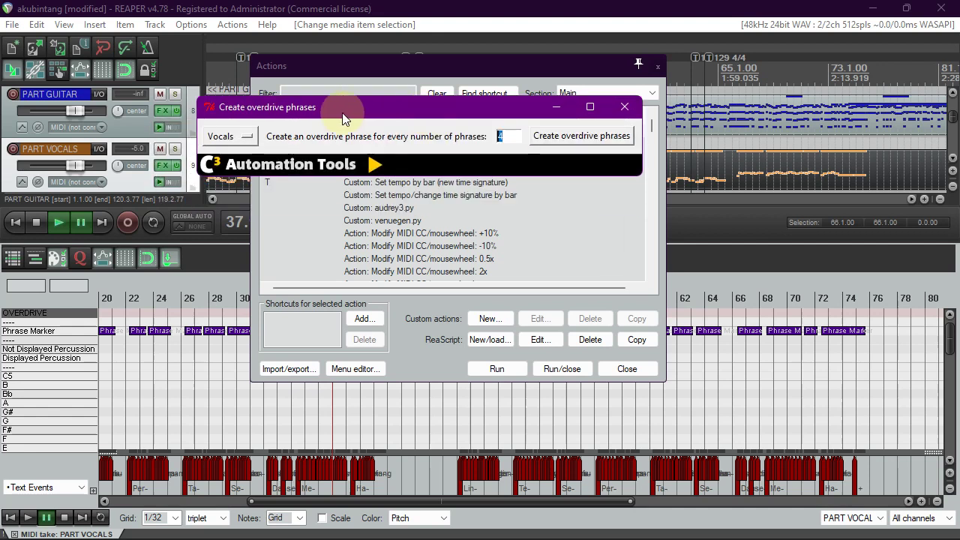
left_click(558, 137)
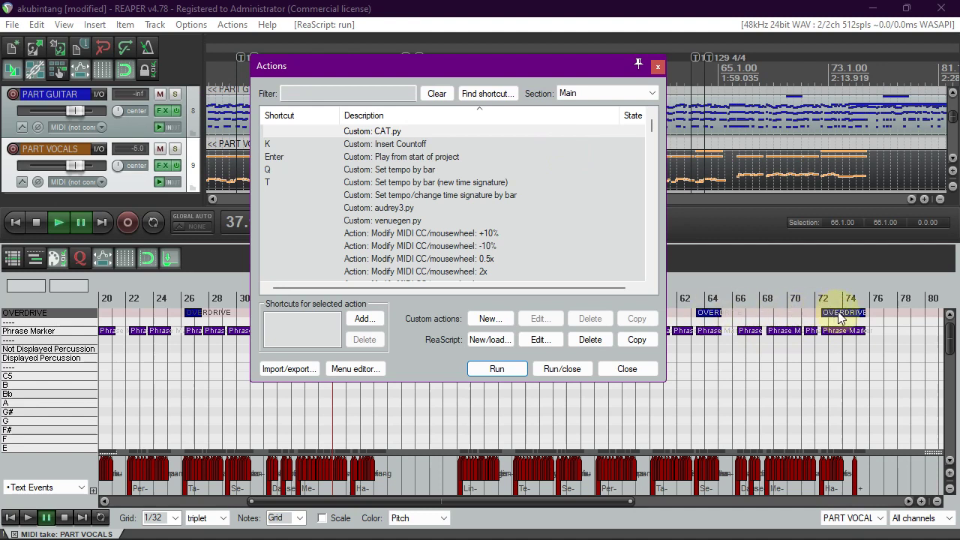
left_click(658, 67)
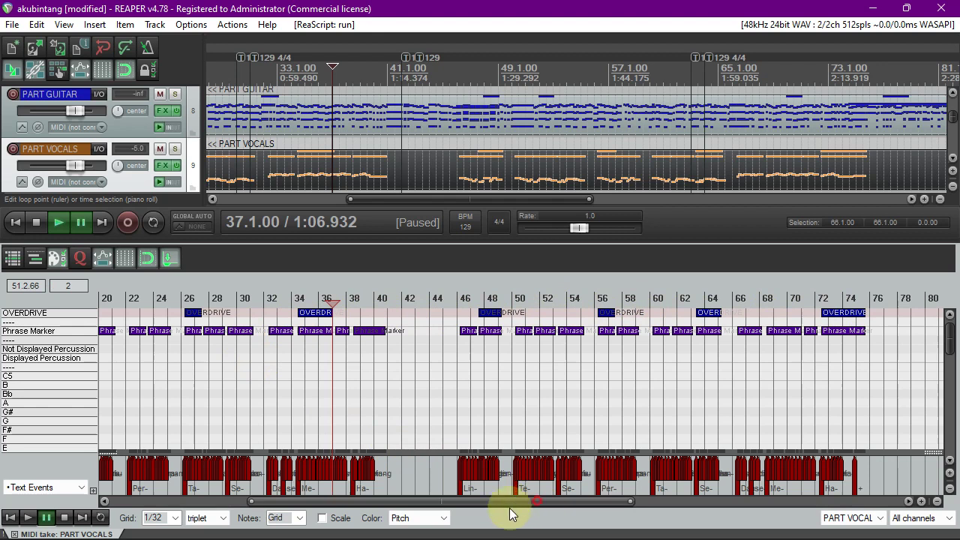
Review the generated OVERDRIVE phrases in the earlier measures of PART VOCALS, and bring up the Start menu
left_click_drag(510, 501, 371, 508)
mouse_move(410, 6)
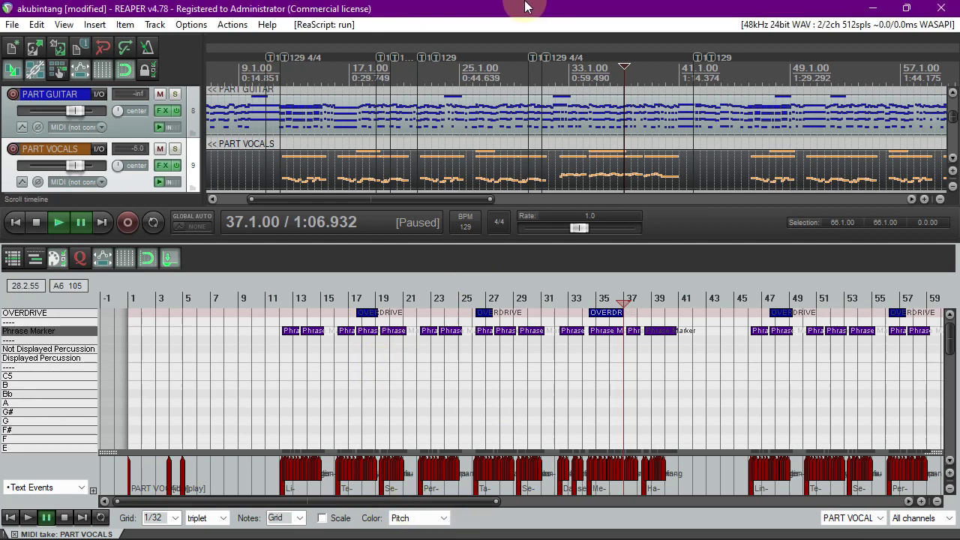
key("super")
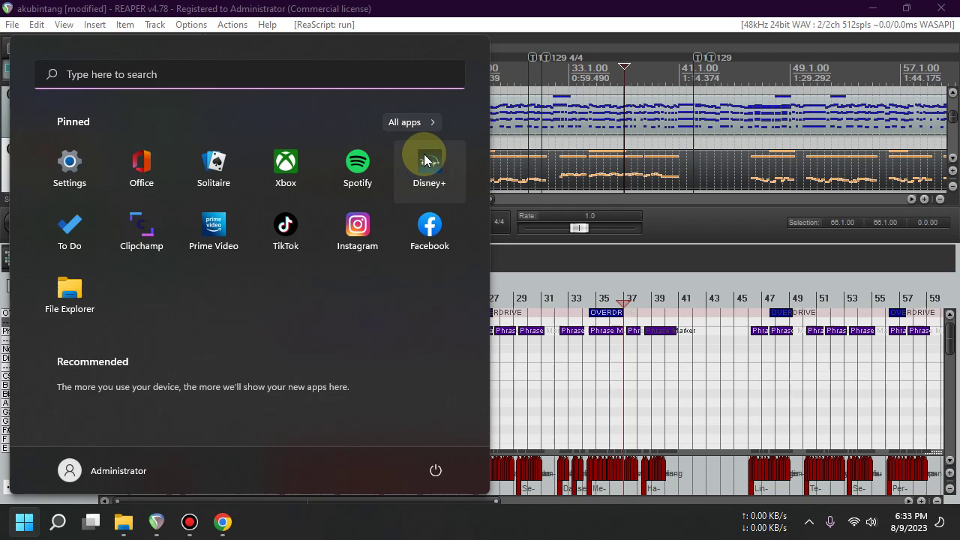